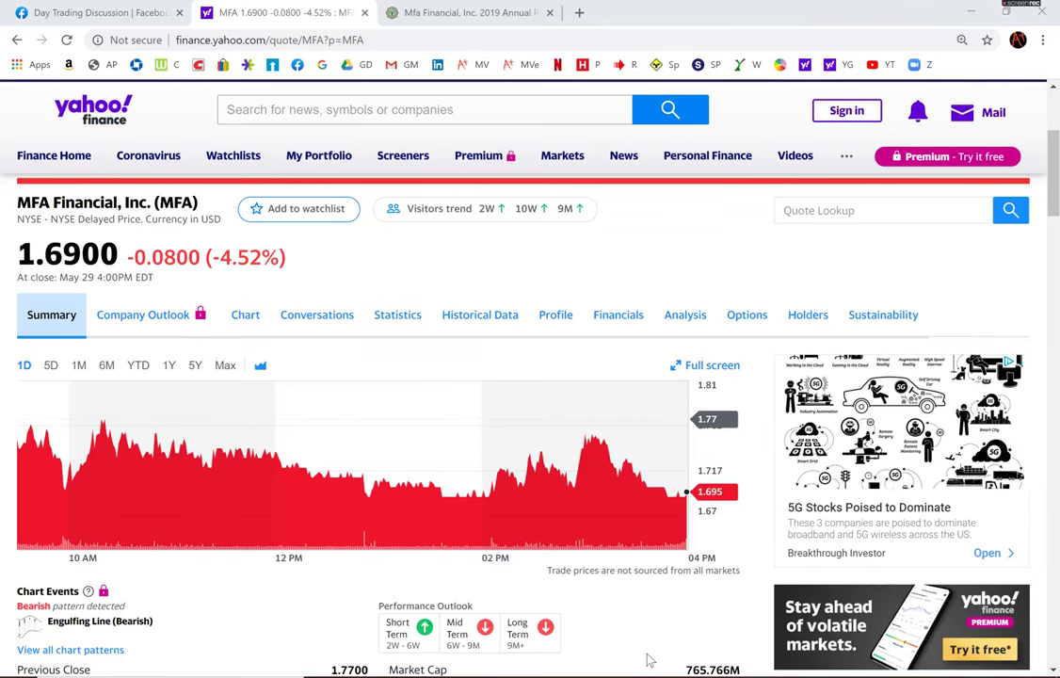
Read MFA's market cap on Yahoo Finance and enter 765.8 in cell D10 of the MFA sheet in Excel
{"action": "scroll", "coordinate": [636, 640], "scroll_direction": "down", "scroll_amount": 1}
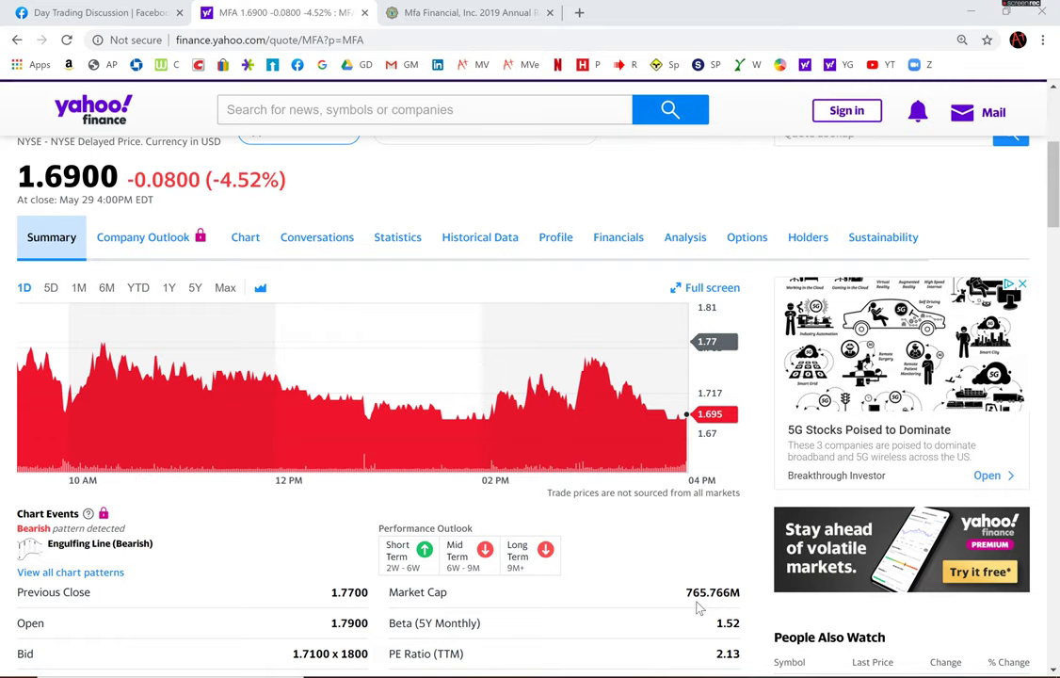
{"action": "key", "text": "alt+Tab"}
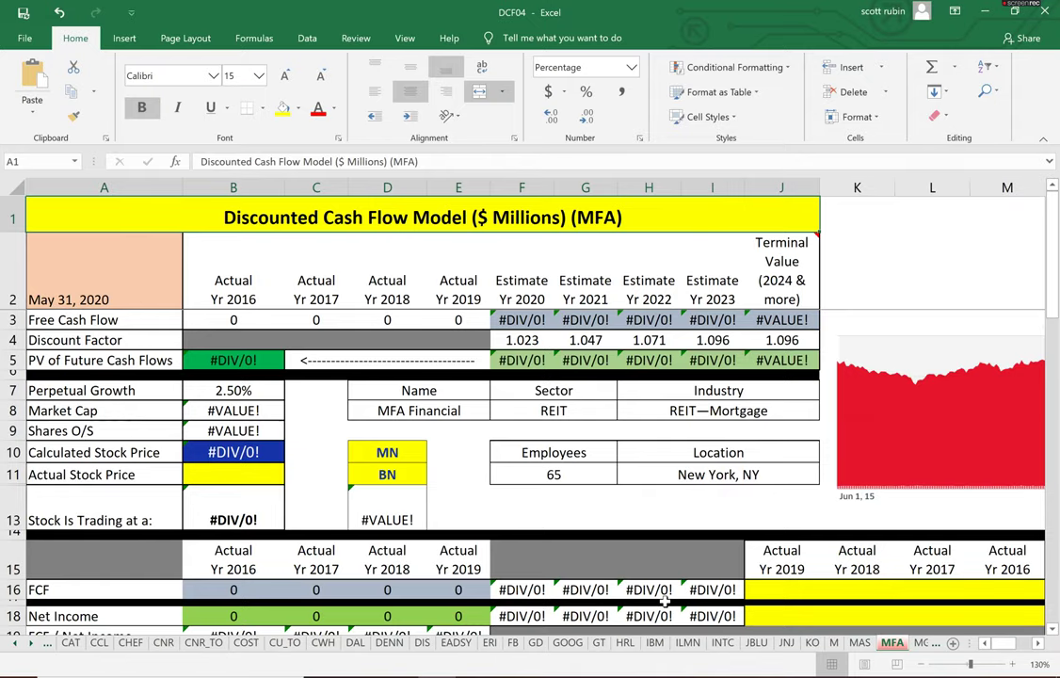
{"action": "left_click", "coordinate": [416, 453]}
{"action": "type", "text": "765.8"}
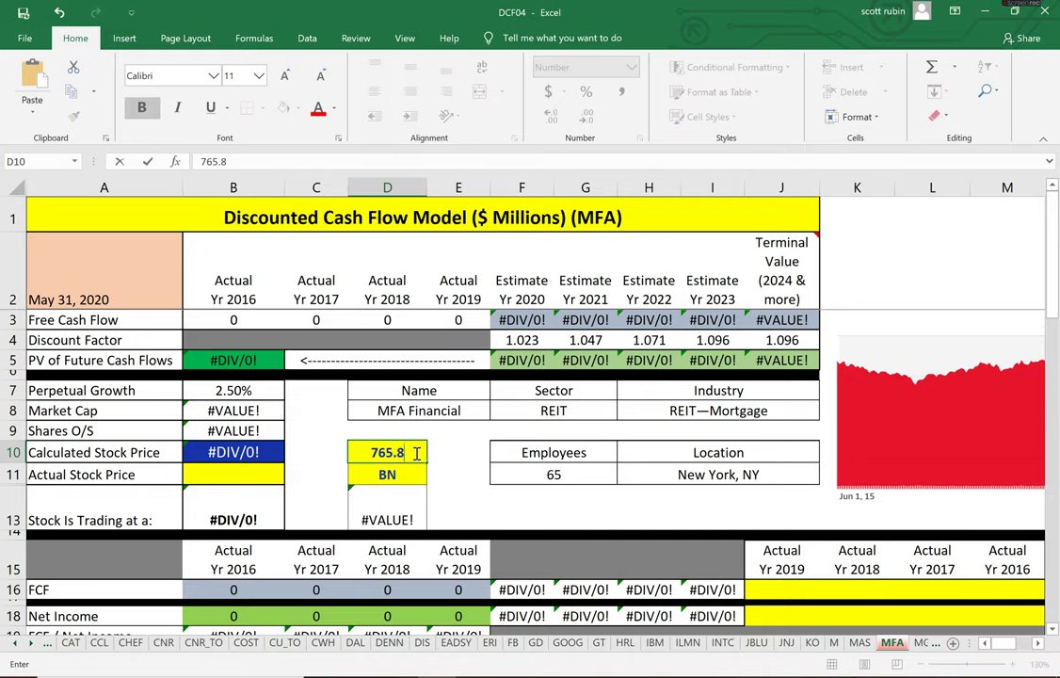
{"action": "key", "text": "Return"}
Check the quoted share price on Yahoo Finance and enter 1.69 as the Actual Stock Price in cell B11
{"action": "key", "text": "alt+Tab"}
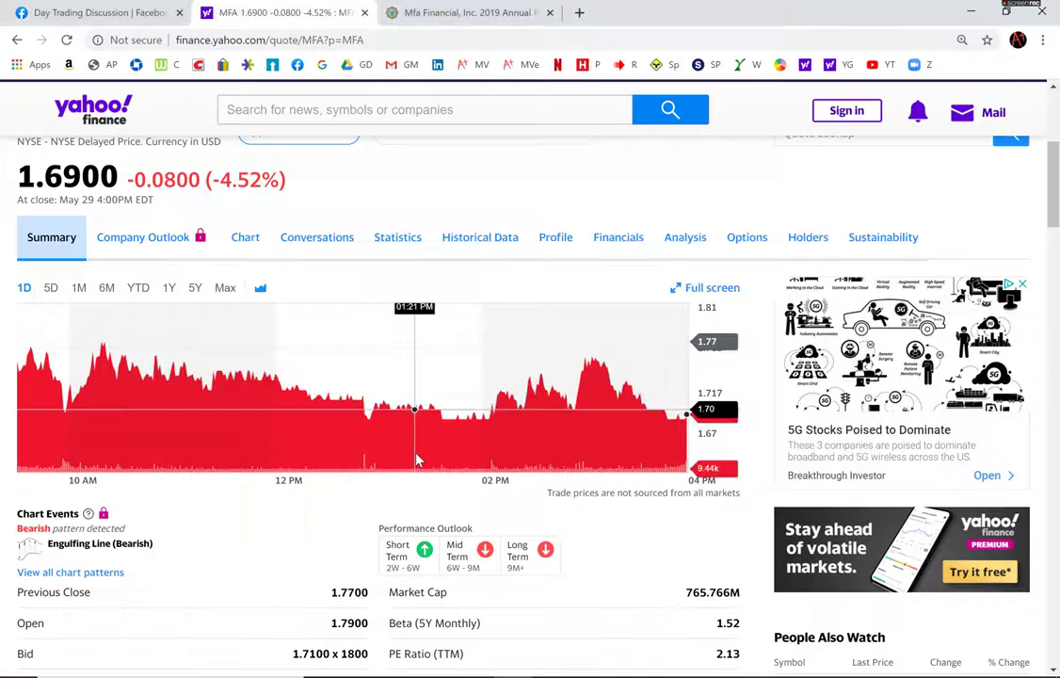
{"action": "key", "text": "alt+Tab"}
{"action": "key", "text": "Left"}
{"action": "key", "text": "Left"}
{"action": "type", "text": "1.69"}
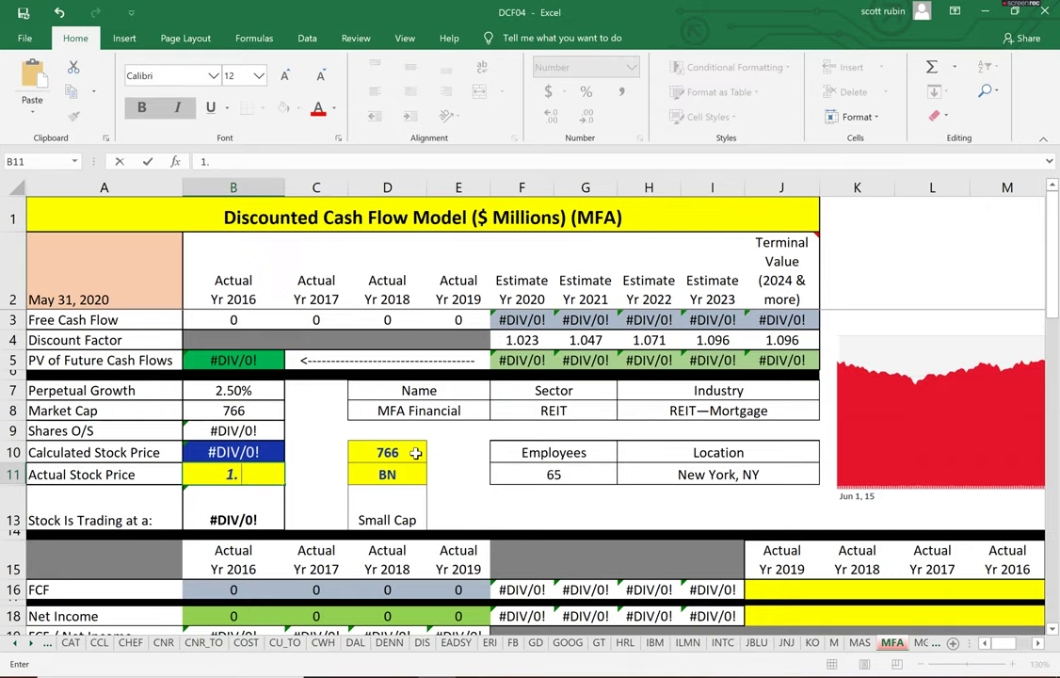
{"action": "key", "text": "Tab"}
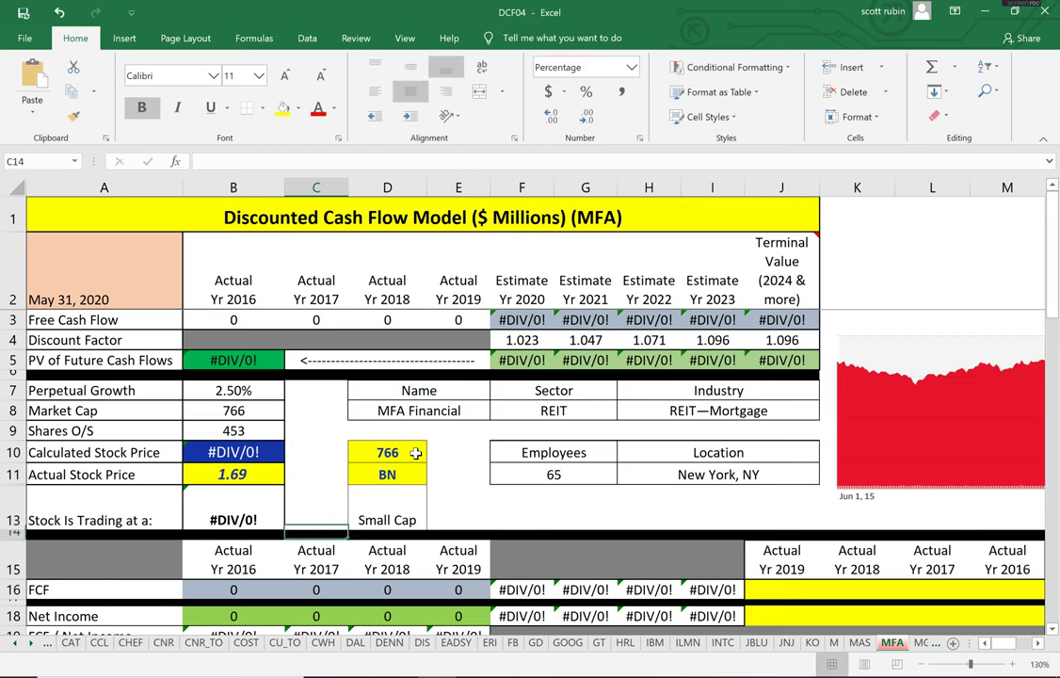
Select the 2019 FCF input cell J16, and switch to Yahoo Finance to open MFA's annual cash flow statement
{"action": "key", "text": "Down"}
{"action": "key", "text": "Down"}
{"action": "key", "text": "Down"}
{"action": "key", "text": "Down"}
{"action": "key", "text": "Right"}
{"action": "key", "text": "Right"}
{"action": "key", "text": "Right"}
{"action": "key", "text": "Right"}
{"action": "key", "text": "Right"}
{"action": "key", "text": "Right"}
{"action": "key", "text": "Right"}
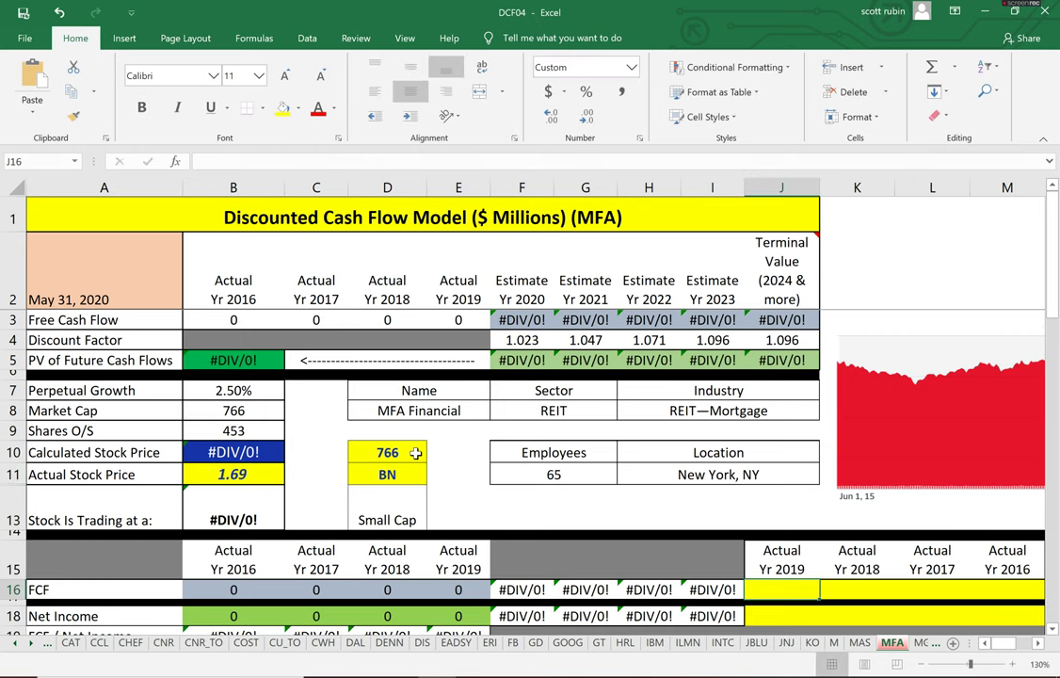
{"action": "key", "text": "alt+Tab"}
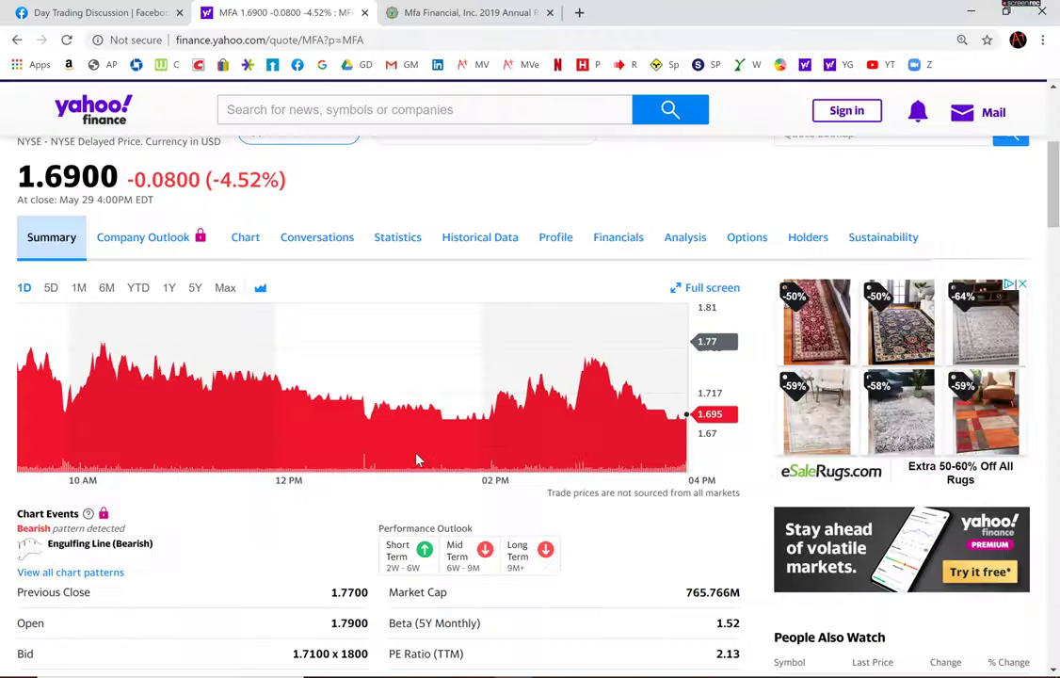
{"action": "left_click", "coordinate": [614, 245]}
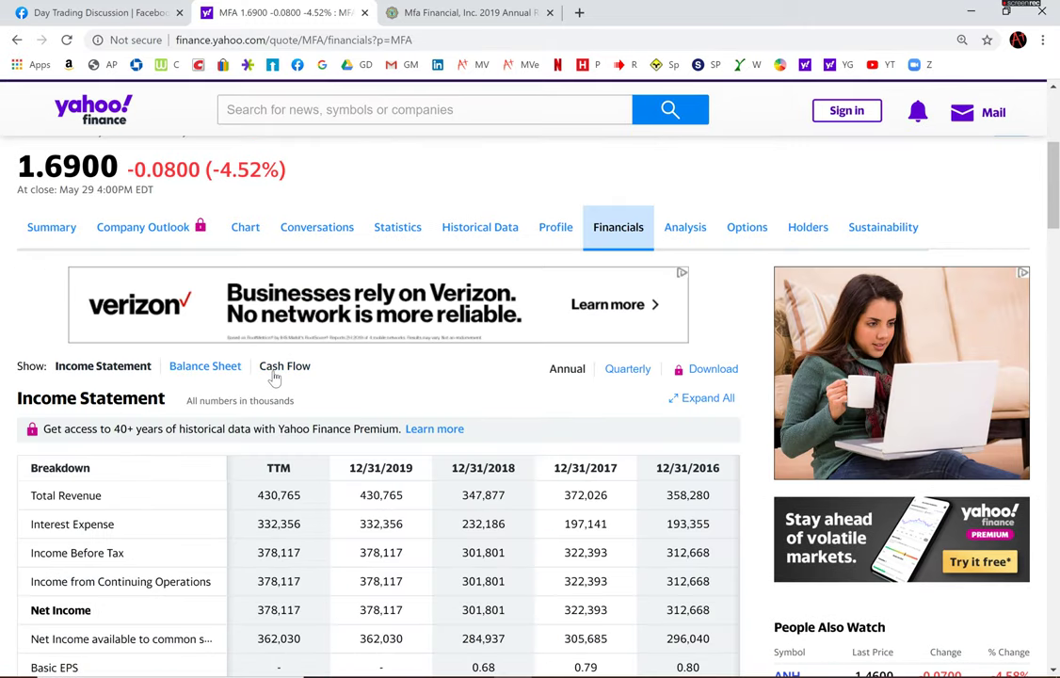
{"action": "left_click", "coordinate": [284, 366]}
{"action": "scroll", "coordinate": [384, 405], "scroll_direction": "down", "scroll_amount": 5}
{"action": "scroll", "coordinate": [385, 407], "scroll_direction": "down", "scroll_amount": 1}
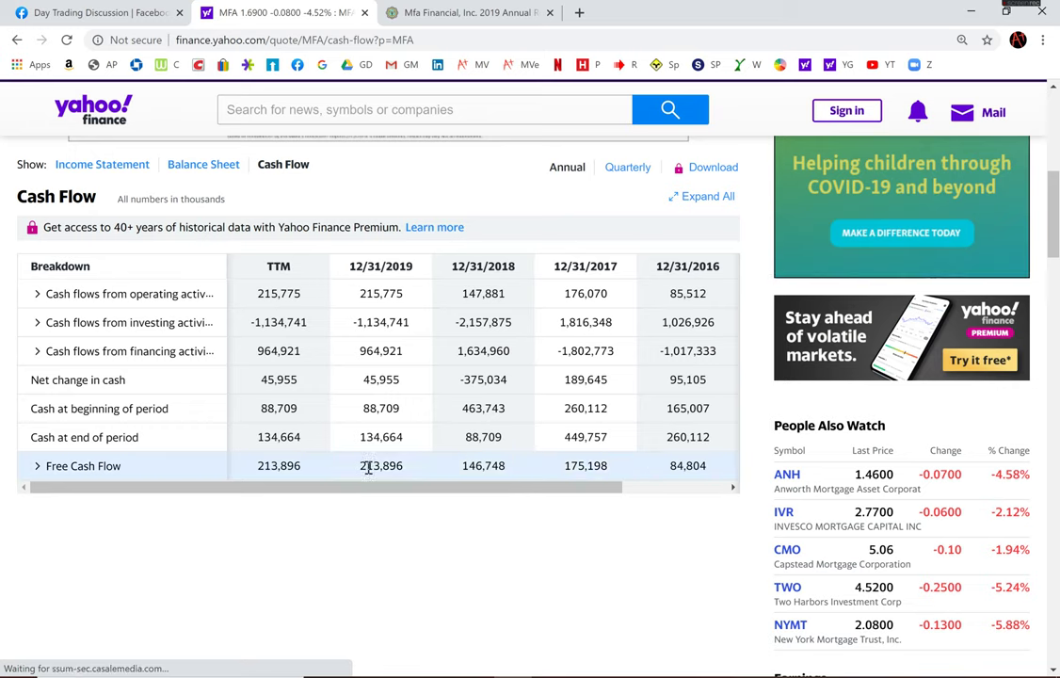
Copy the 2019 to 2016 Free Cash Flow figures and insert them with Paste Special into the FCF row starting at J16
{"action": "left_click_drag", "start_coordinate": [361, 465], "coordinate": [706, 468]}
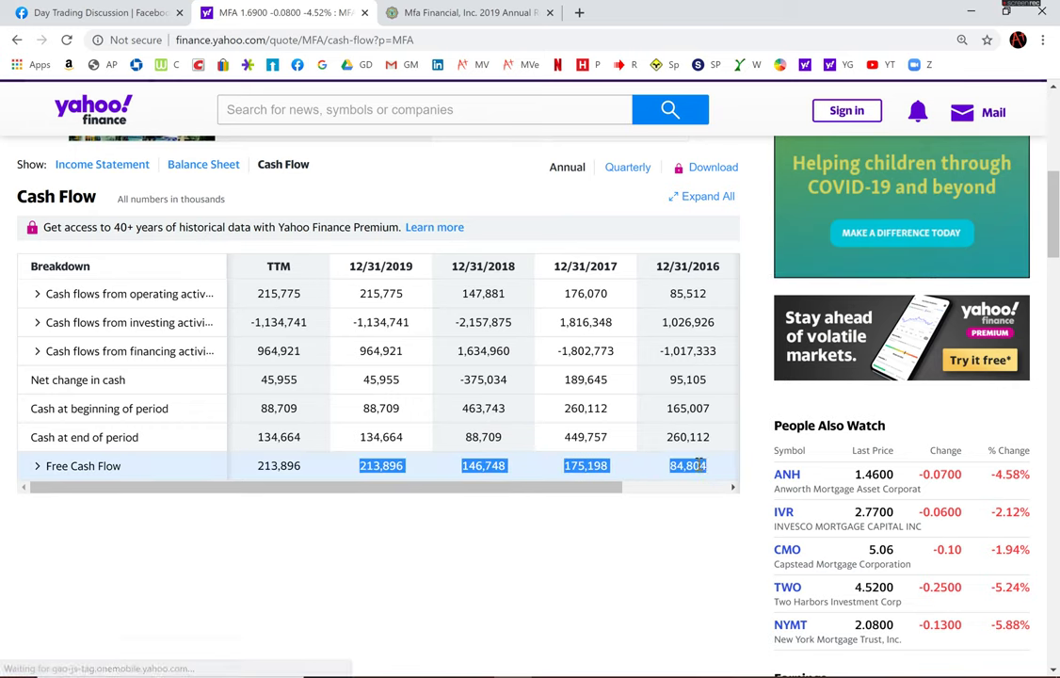
{"action": "right_click", "coordinate": [706, 468]}
{"action": "left_click", "coordinate": [712, 473]}
{"action": "key", "text": "alt+Tab"}
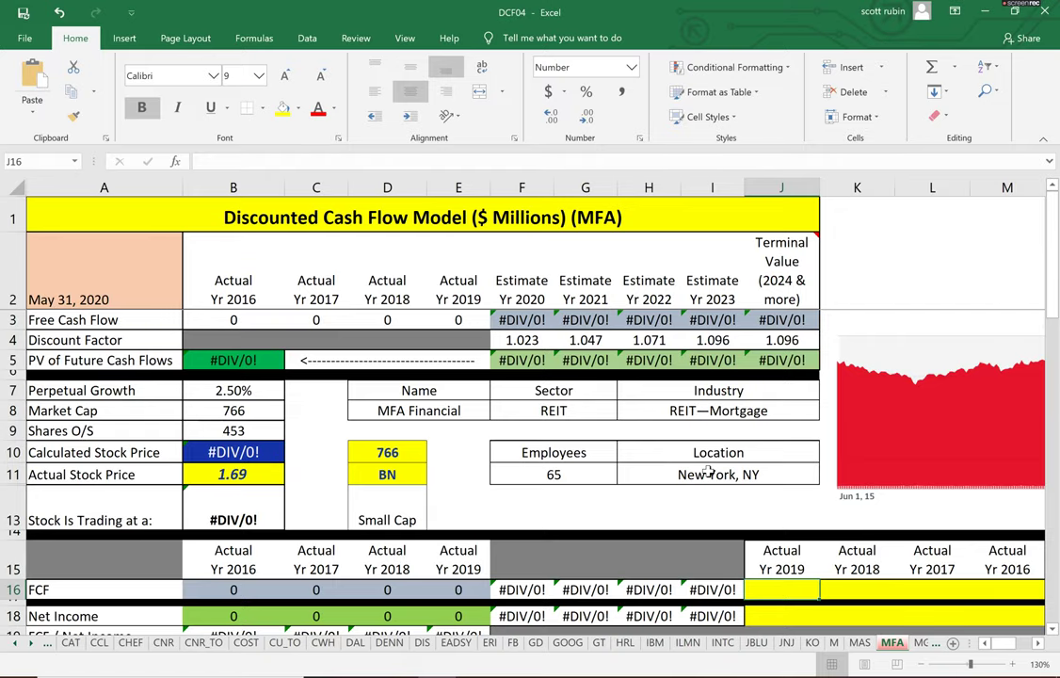
{"action": "key", "text": "shift+F10"}
{"action": "key", "text": "s"}
{"action": "key", "text": "Return"}
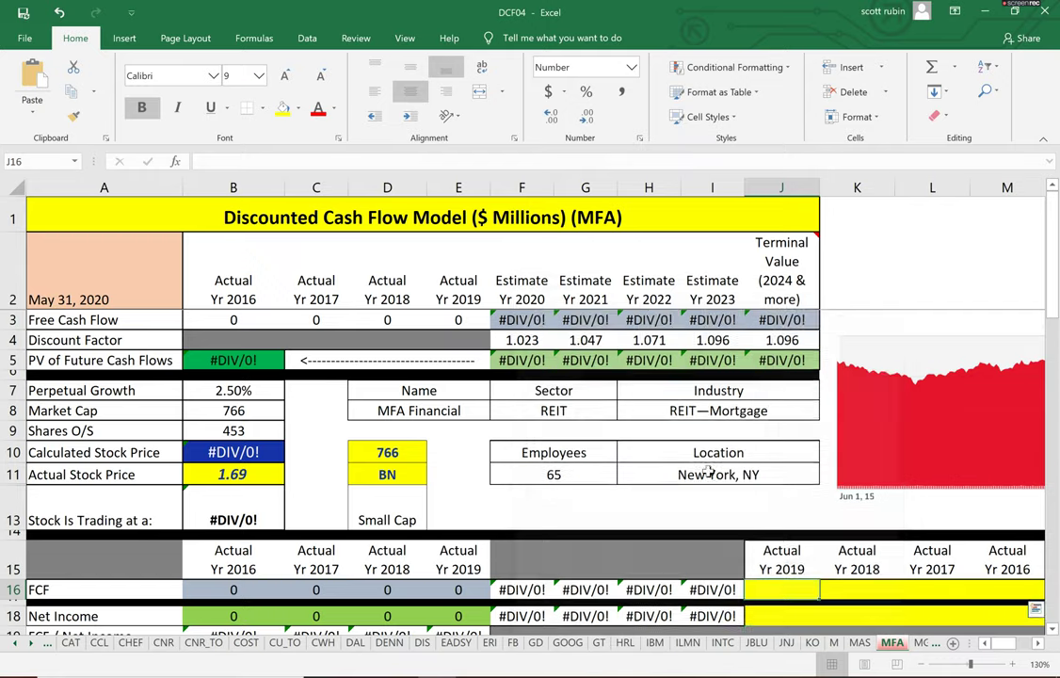
Copy the 2019 to 2016 Net Income figures from the income statement and paste them as text into row 18 starting at J18
{"action": "key", "text": "Down"}
{"action": "key", "text": "Down"}
{"action": "key", "text": "alt+Tab"}
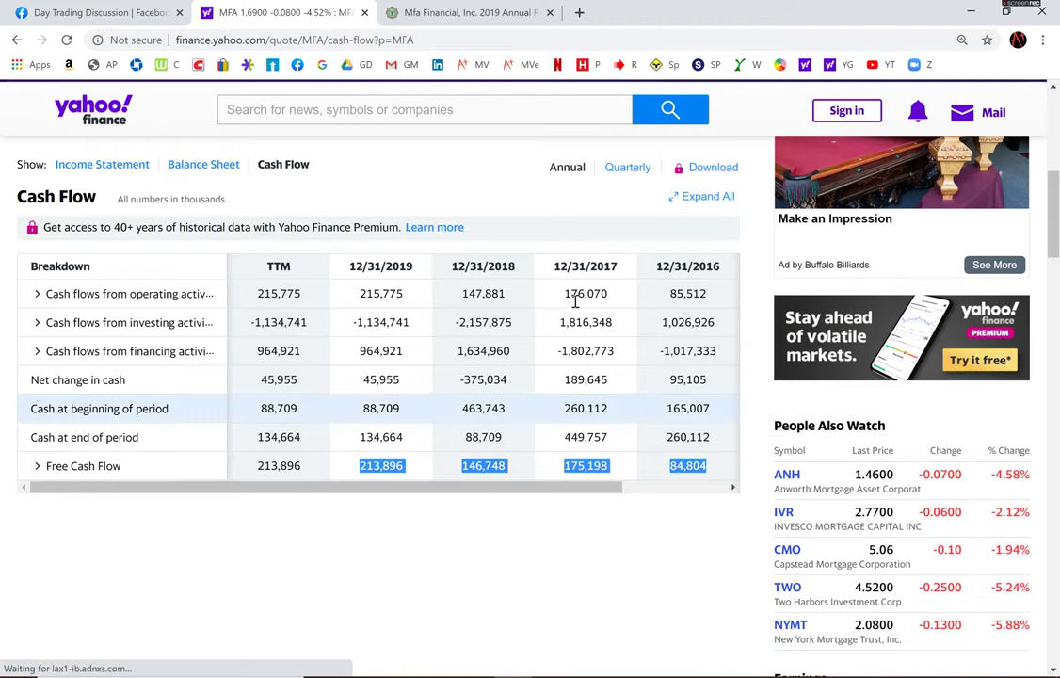
{"action": "left_click", "coordinate": [94, 166]}
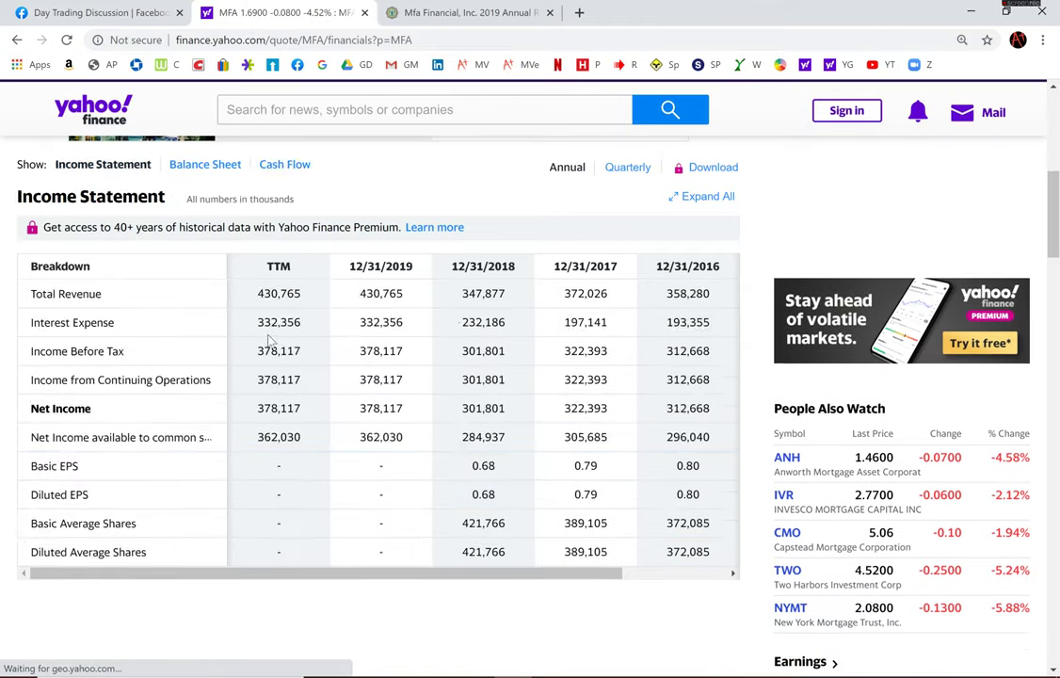
{"action": "scroll", "coordinate": [306, 388], "scroll_direction": "down", "scroll_amount": 1}
{"action": "left_click_drag", "start_coordinate": [359, 330], "coordinate": [648, 341]}
{"action": "right_click", "coordinate": [646, 340]}
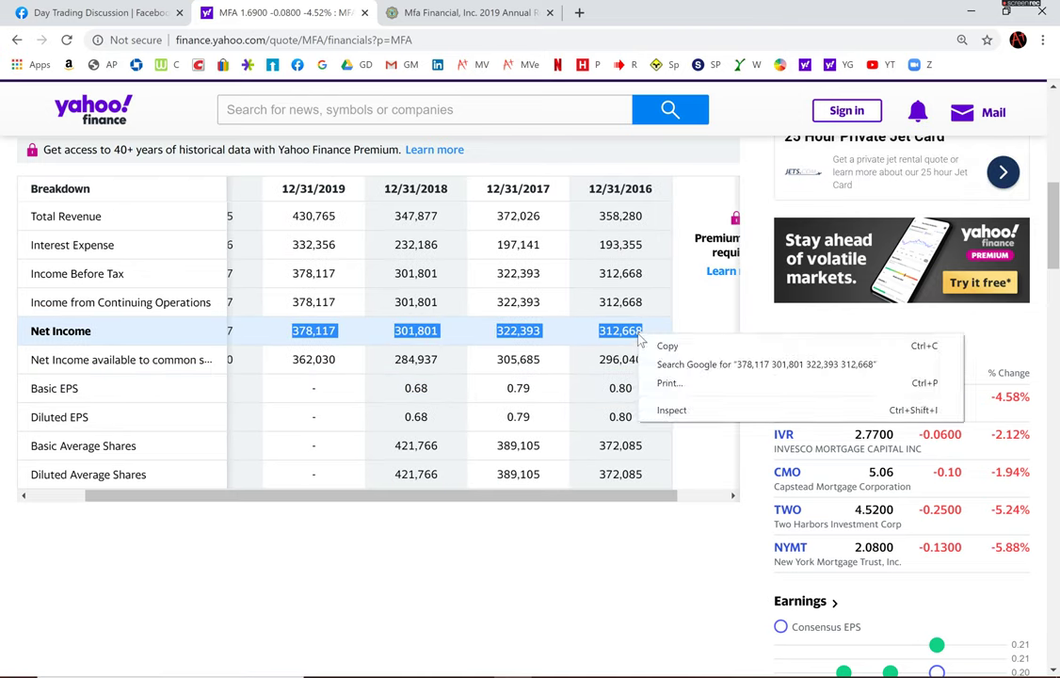
{"action": "left_click", "coordinate": [666, 346]}
{"action": "key", "text": "alt+Tab"}
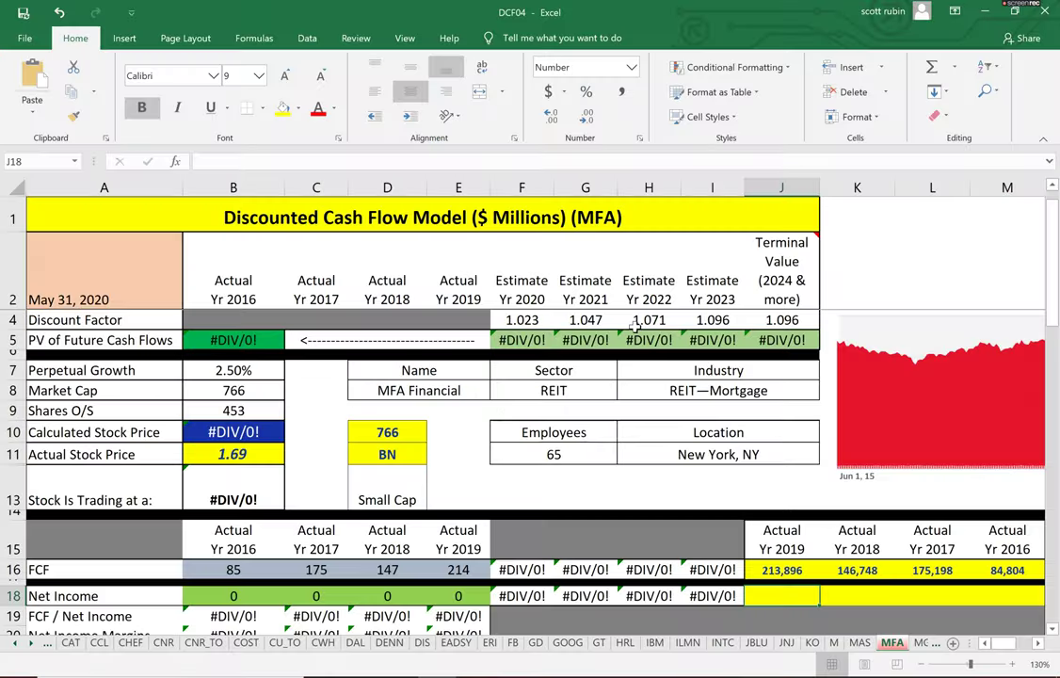
{"action": "key", "text": "shift+F10"}
{"action": "key", "text": "s"}
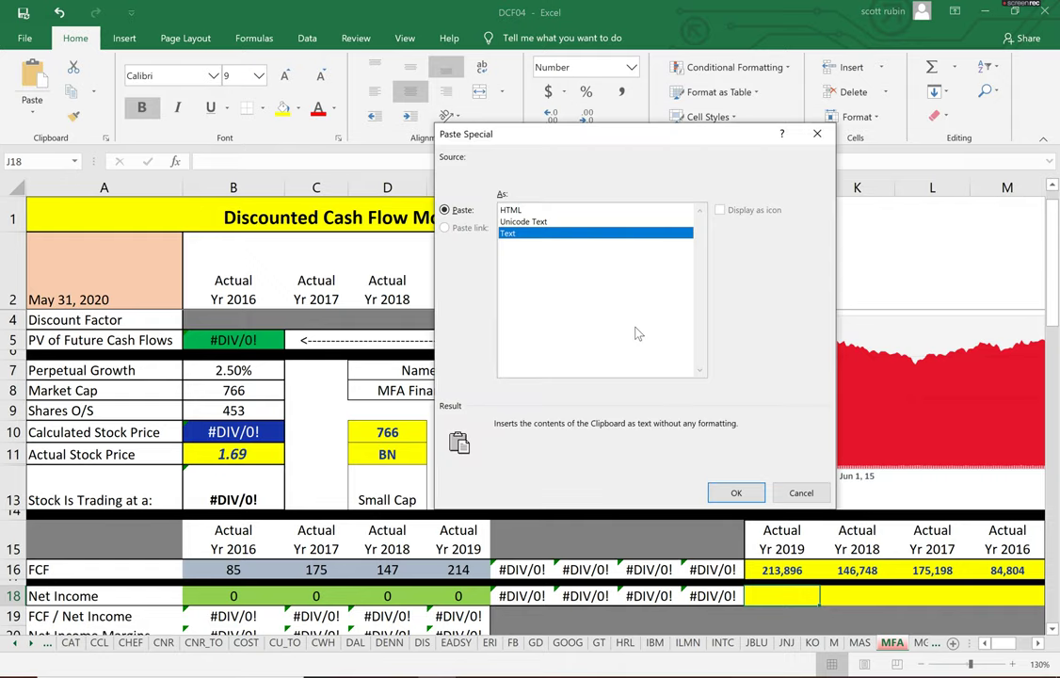
{"action": "key", "text": "Return"}
Copy the 2019 to 2016 Total Revenue figures from the income statement and insert them with Paste Special starting at J22
{"action": "scroll", "coordinate": [636, 330], "scroll_direction": "down", "scroll_amount": 2}
{"action": "key", "text": "Down"}
{"action": "key", "text": "Down"}
{"action": "key", "text": "Down"}
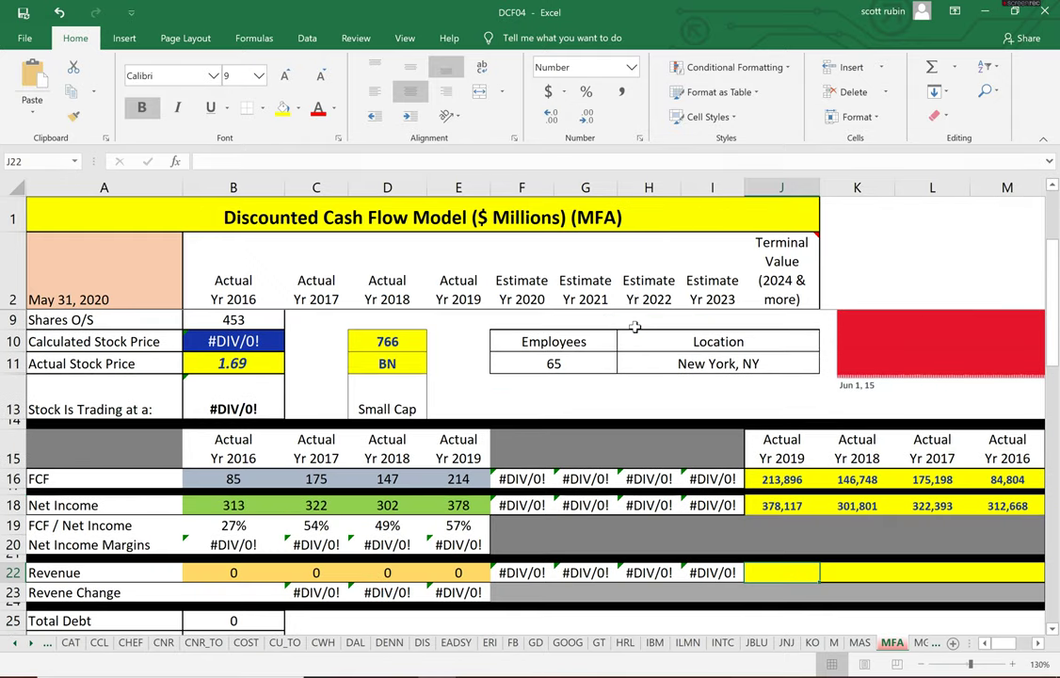
{"action": "key", "text": "alt+Tab"}
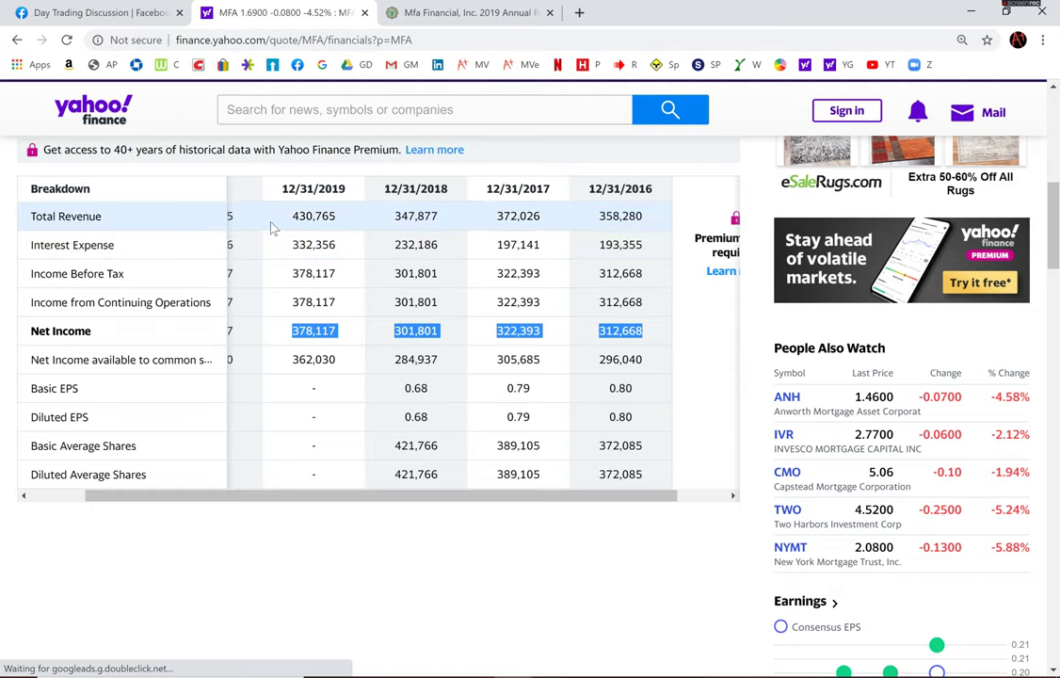
{"action": "left_click_drag", "start_coordinate": [285, 219], "coordinate": [643, 219]}
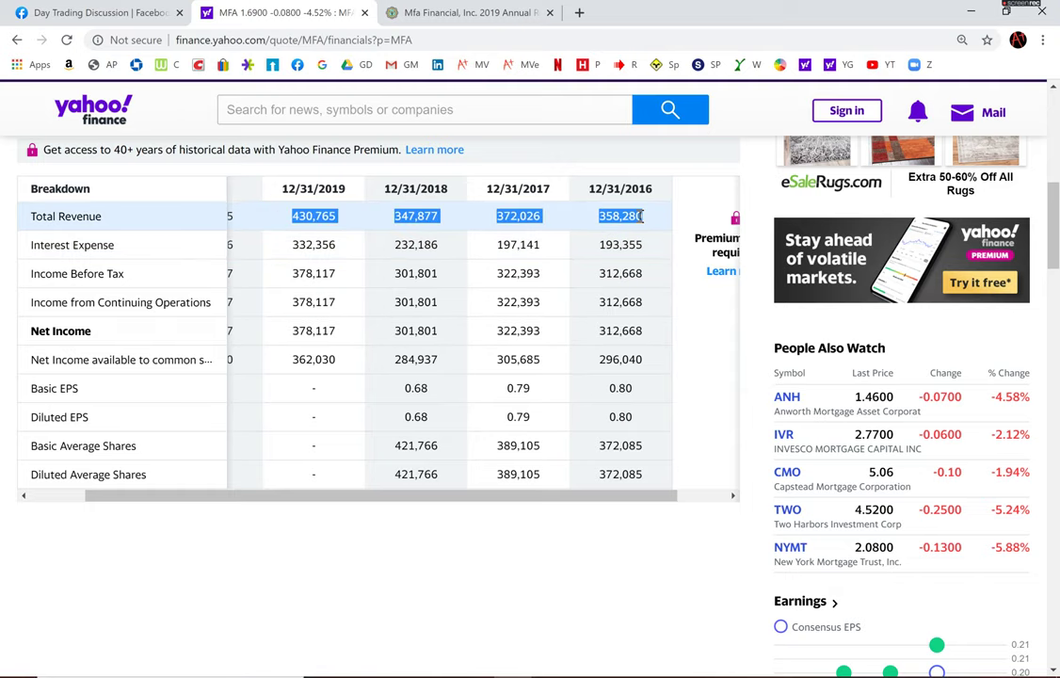
{"action": "key", "text": "ctrl+c"}
{"action": "key", "text": "alt+Tab"}
{"action": "right_click", "coordinate": [811, 576]}
{"action": "left_click", "coordinate": [885, 303]}
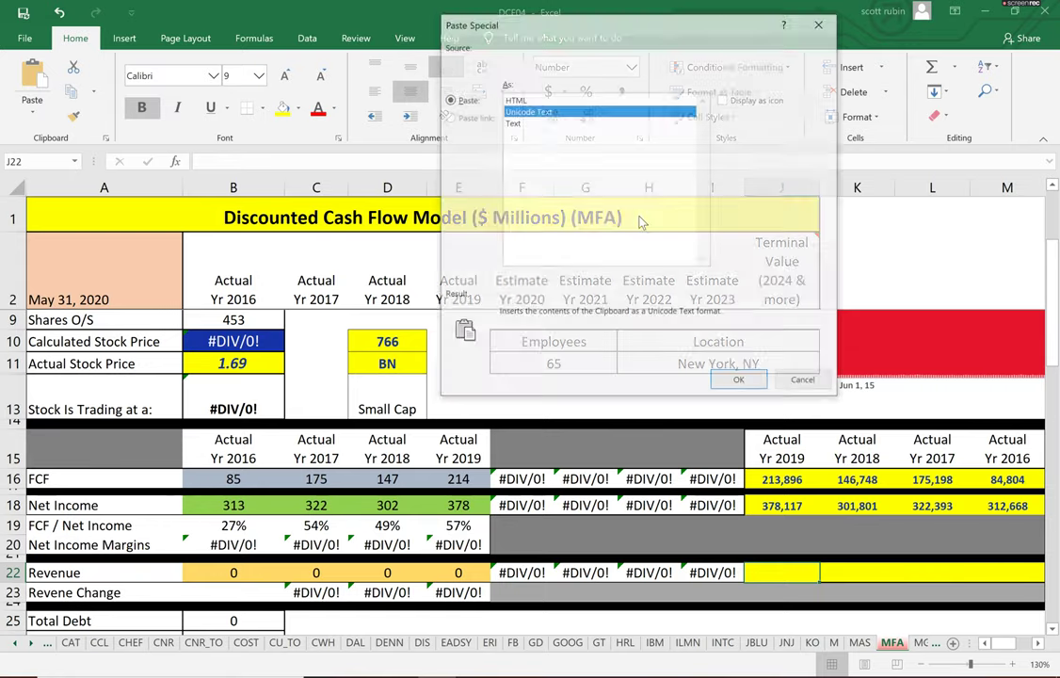
{"action": "key", "text": "Return"}
Copy the 2019 Interest Expense of 332,356 from the income statement into cell D27 beside Int Expense
{"action": "key", "text": "Down"}
{"action": "key", "text": "Down"}
{"action": "key", "text": "Down"}
{"action": "key", "text": "Down"}
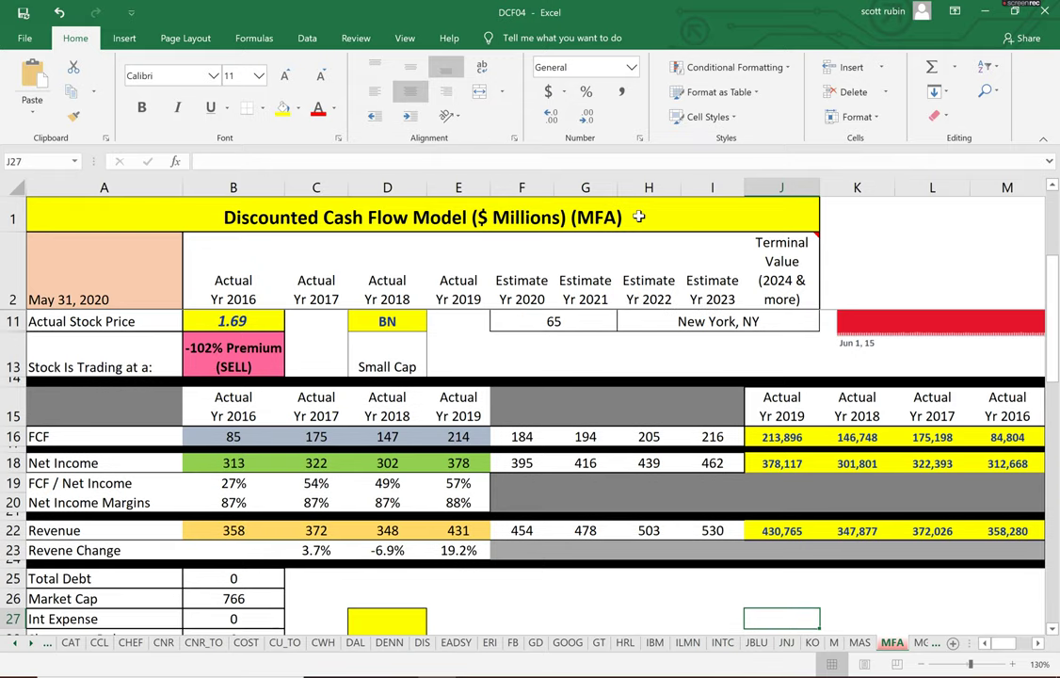
{"action": "key", "text": "Left"}
{"action": "key", "text": "Left"}
{"action": "key", "text": "Down"}
{"action": "key", "text": "Down"}
{"action": "key", "text": "Down"}
{"action": "key", "text": "Down"}
{"action": "key", "text": "Down"}
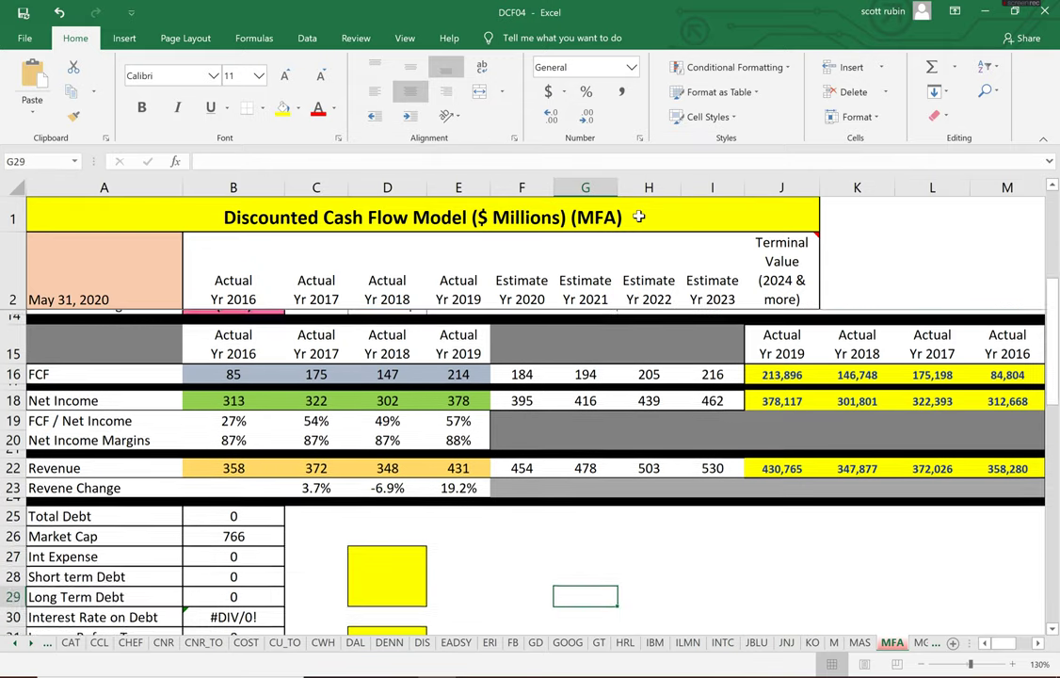
{"action": "key", "text": "Left"}
{"action": "key", "text": "Left"}
{"action": "key", "text": "Left"}
{"action": "key", "text": "Down"}
{"action": "key", "text": "Left"}
{"action": "key", "text": "Up"}
{"action": "key", "text": "Up"}
{"action": "key", "text": "Up"}
{"action": "key", "text": "Up"}
{"action": "key", "text": "Up"}
{"action": "key", "text": "Up"}
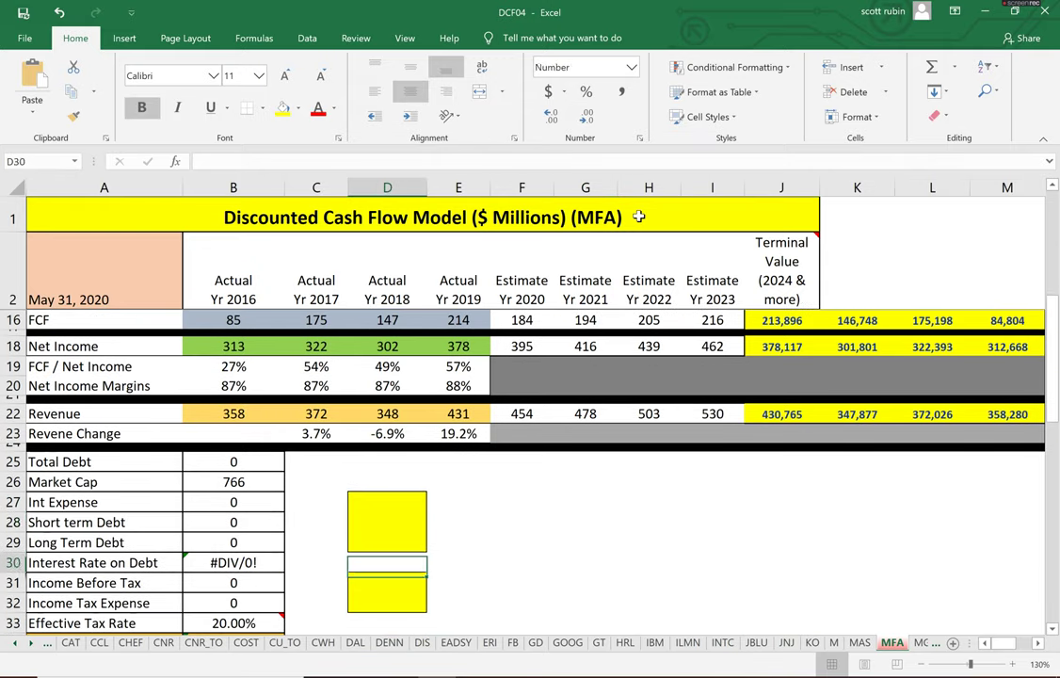
{"action": "key", "text": "alt+Tab"}
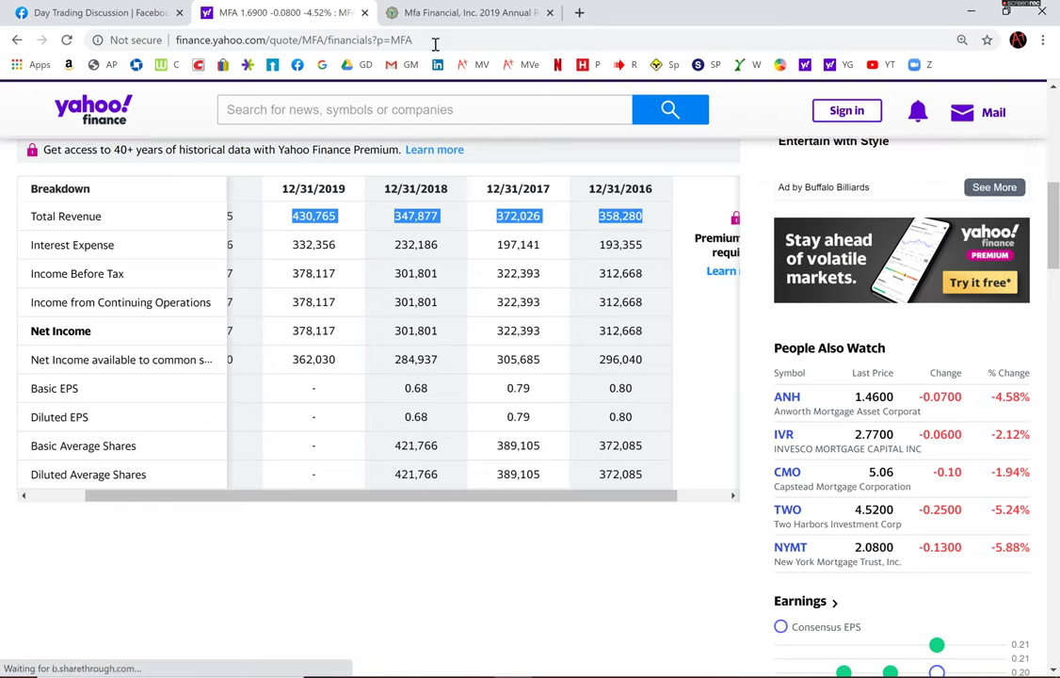
{"action": "double_click", "coordinate": [313, 242]}
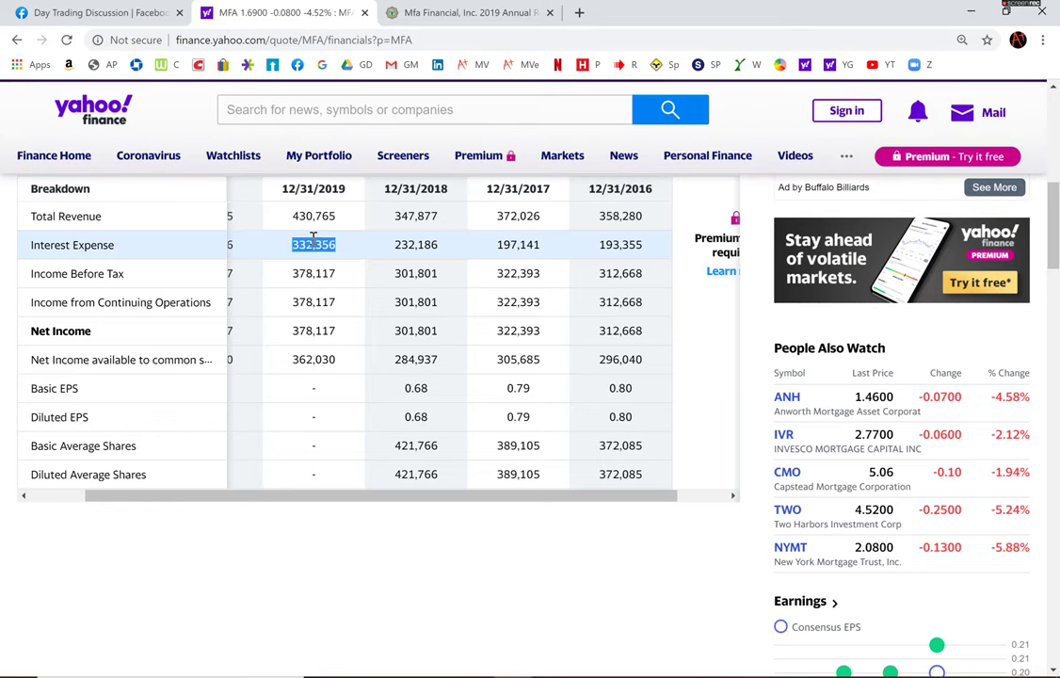
{"action": "key", "text": "ctrl+c"}
{"action": "key", "text": "alt+Tab"}
{"action": "key", "text": "ctrl+v"}
{"action": "key", "text": "Return"}
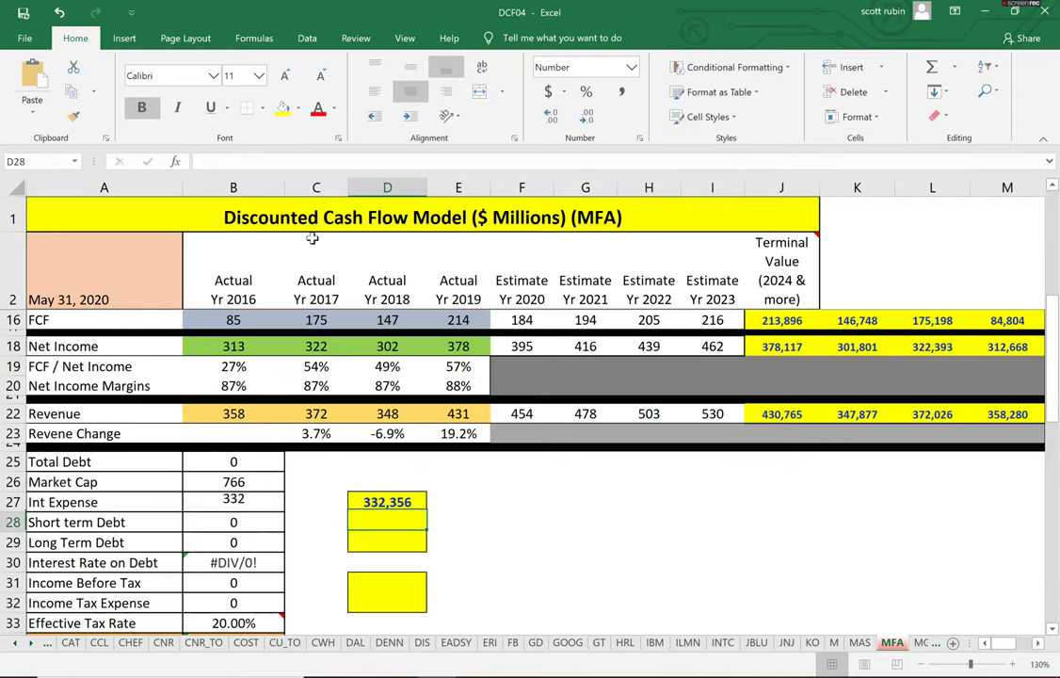
Open MFA's balance sheet on Yahoo Finance and expand the liabilities breakdown to check for 2019 short-term and long-term debt
{"action": "key", "text": "alt+Tab"}
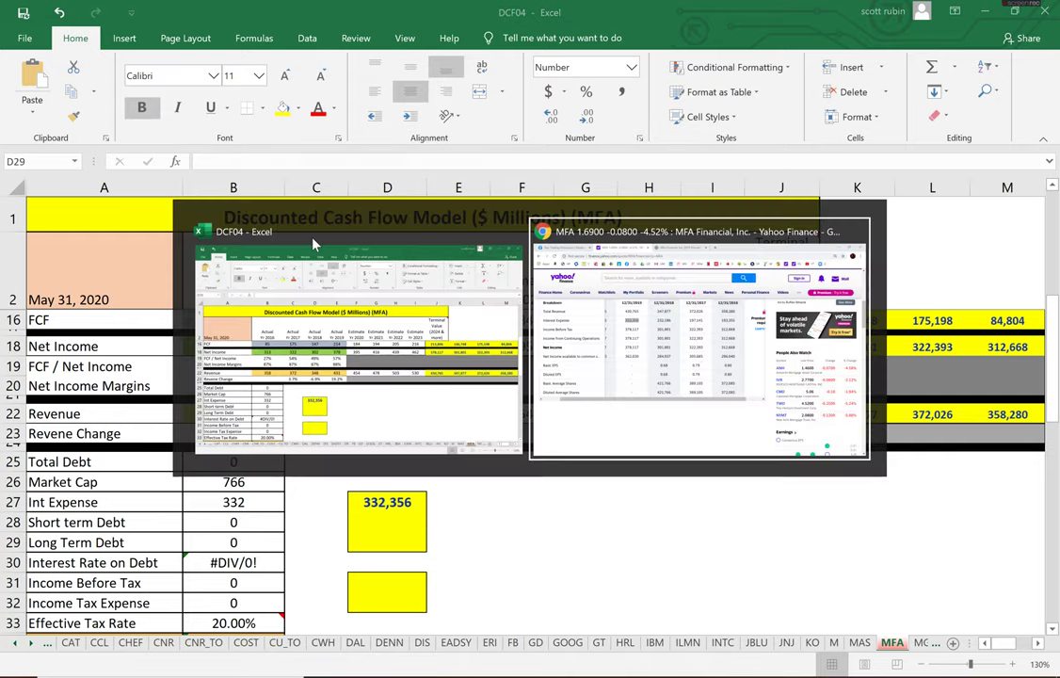
{"action": "scroll", "coordinate": [236, 226], "scroll_direction": "up", "scroll_amount": 2}
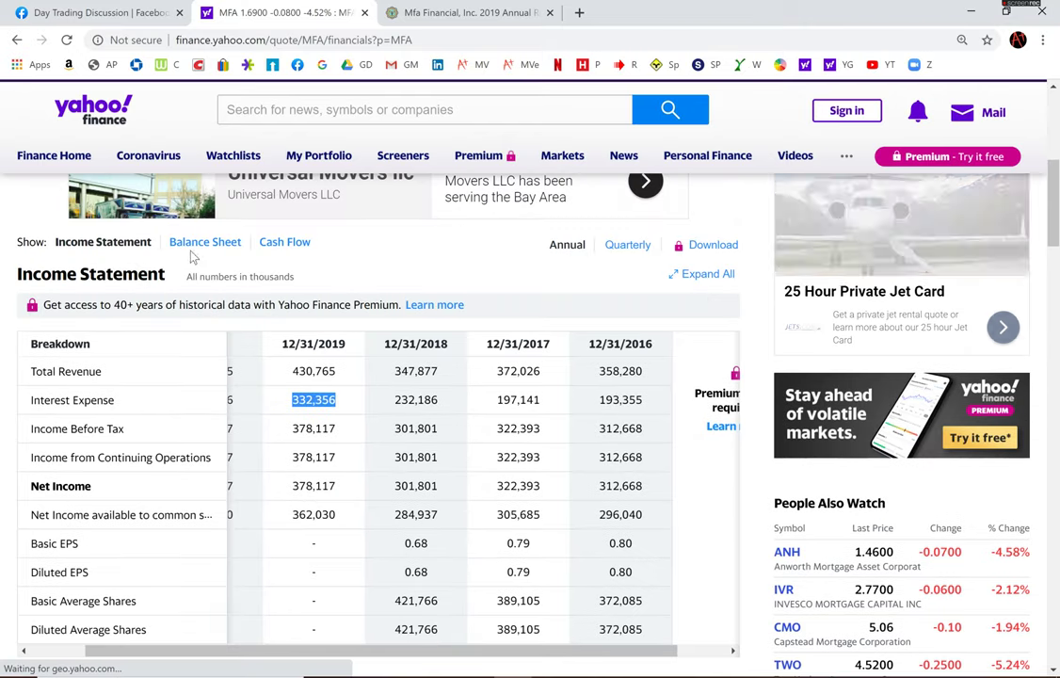
{"action": "left_click", "coordinate": [192, 243]}
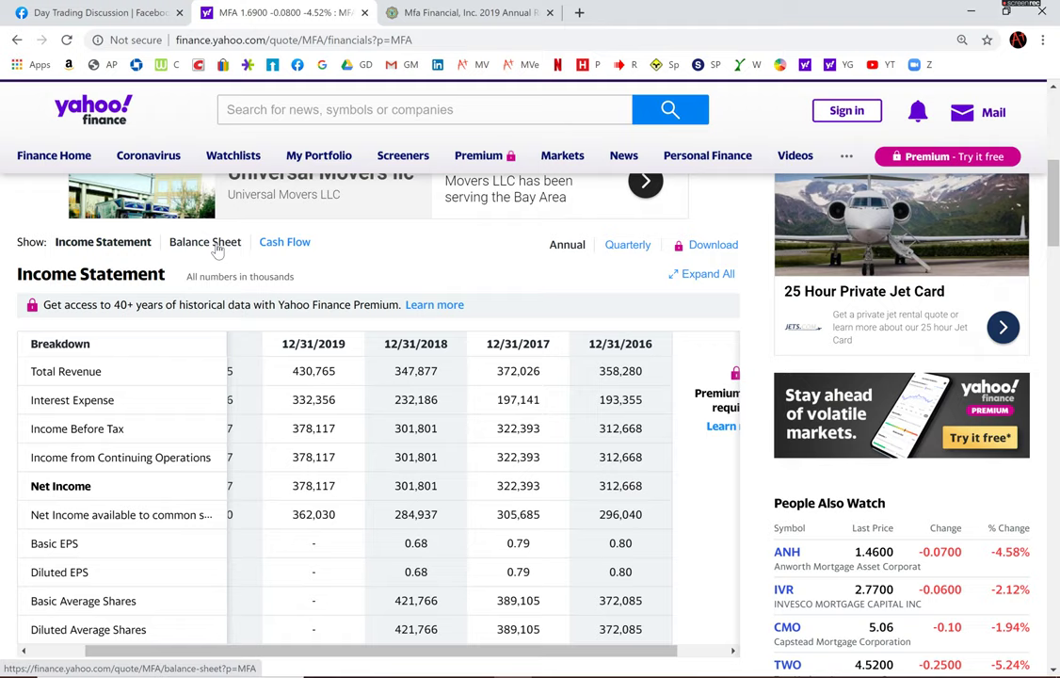
{"action": "left_click", "coordinate": [217, 242]}
{"action": "left_click", "coordinate": [38, 399]}
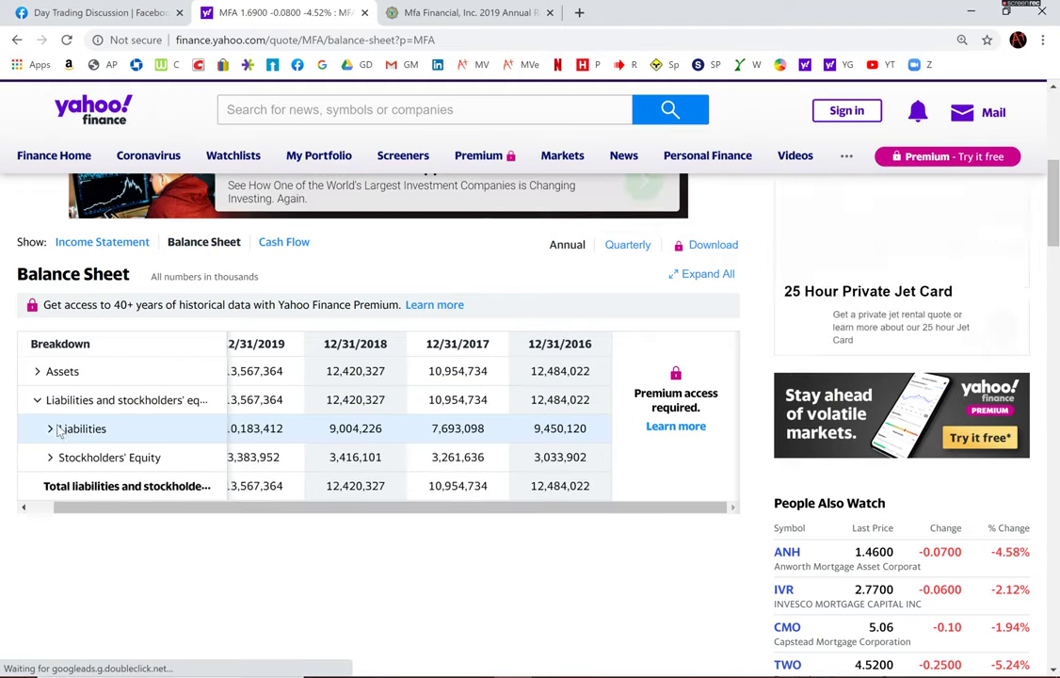
{"action": "left_click", "coordinate": [50, 429]}
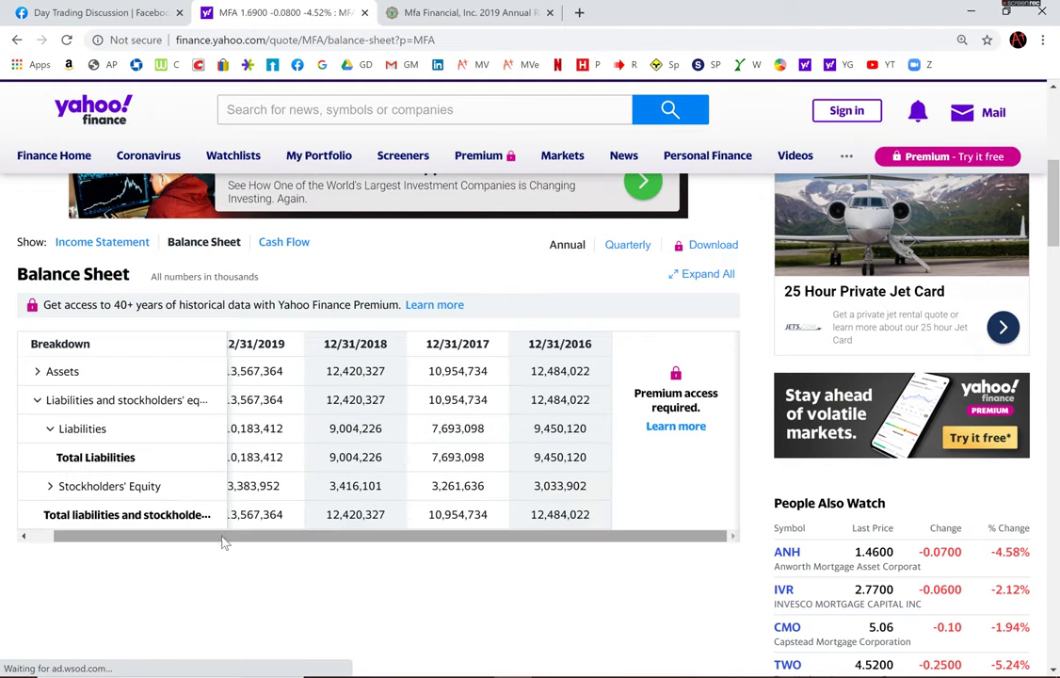
{"action": "left_click_drag", "start_coordinate": [225, 536], "coordinate": [149, 522]}
Copy the 2019 repurchase agreements figure of 9,139,821 from the annual report's balance sheet into cell D29 beside Long Term Debt
{"action": "left_click", "coordinate": [394, 12]}
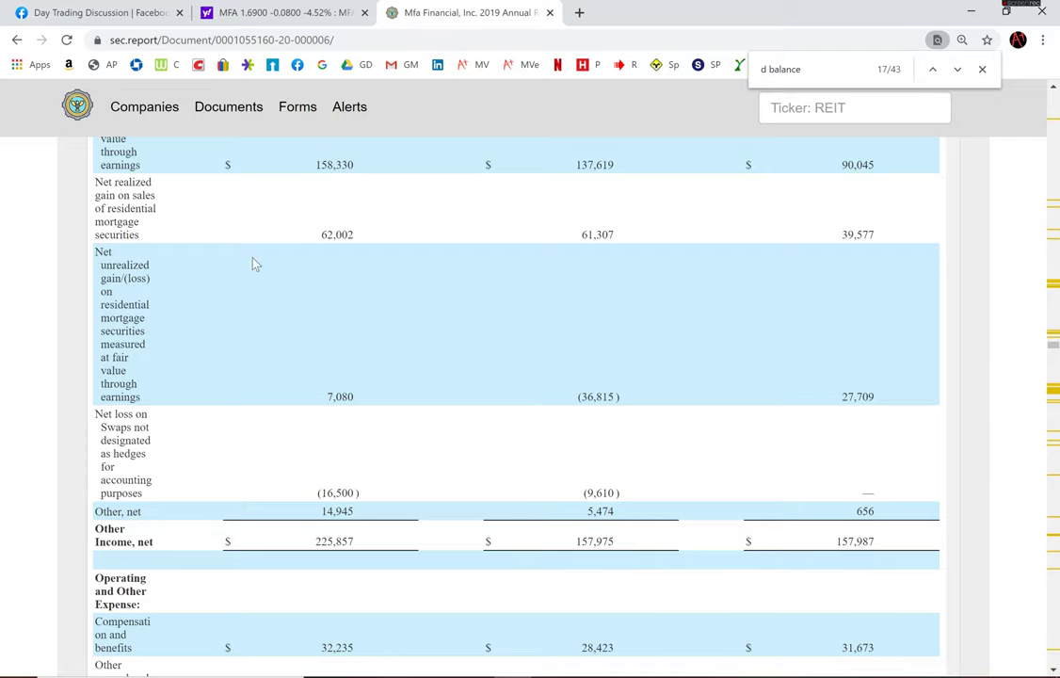
{"action": "scroll", "coordinate": [262, 285], "scroll_direction": "up", "scroll_amount": 3}
{"action": "scroll", "coordinate": [263, 284], "scroll_direction": "up", "scroll_amount": 20}
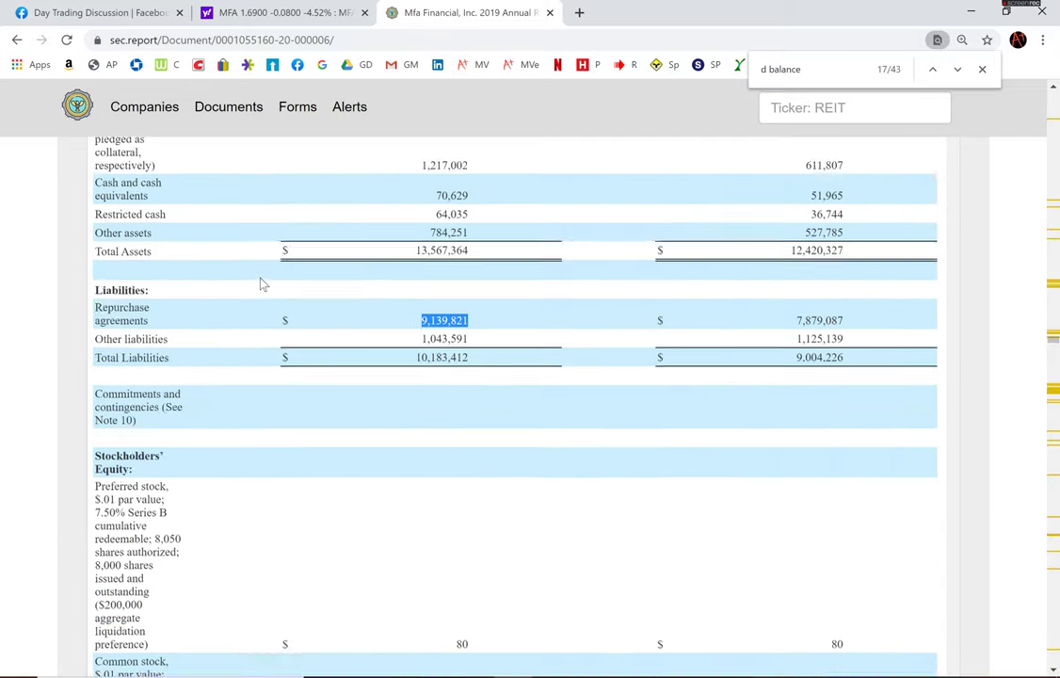
{"action": "scroll", "coordinate": [262, 284], "scroll_direction": "down", "scroll_amount": 1}
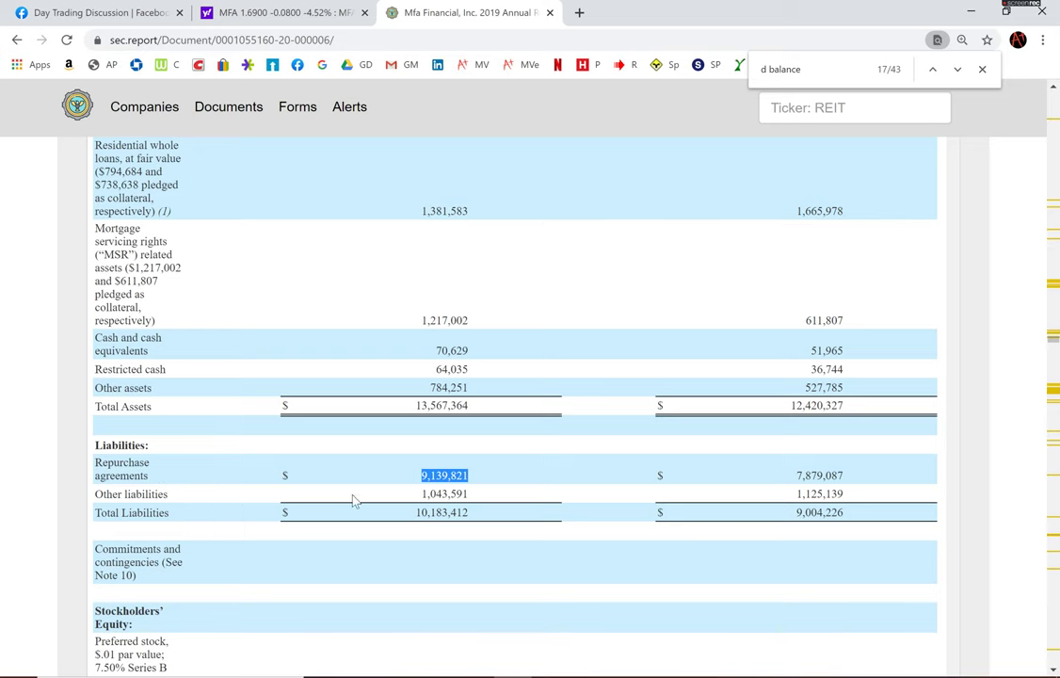
{"action": "right_click", "coordinate": [473, 480]}
{"action": "left_click", "coordinate": [480, 484]}
{"action": "key", "text": "alt+Tab"}
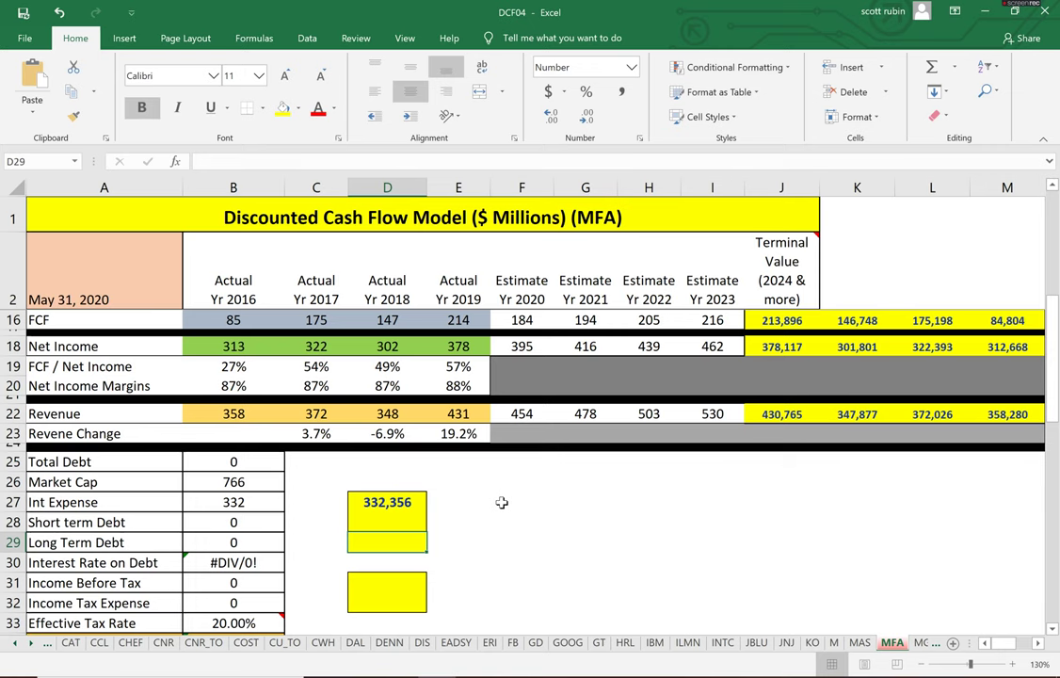
{"action": "key", "text": "ctrl+v"}
{"action": "key", "text": "Return"}
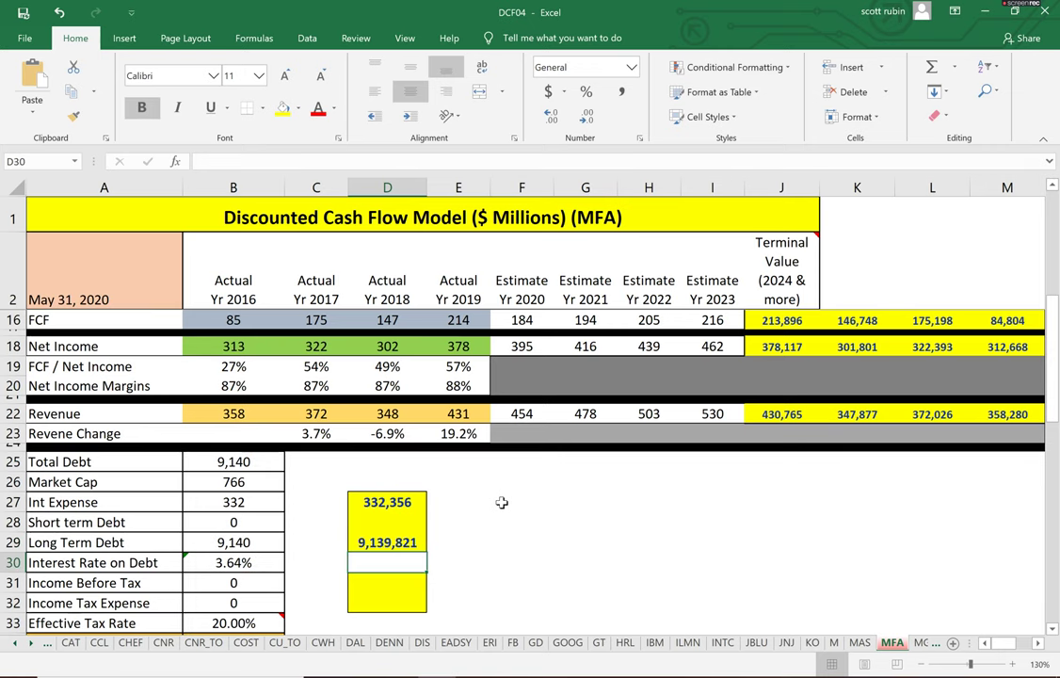
Review the tax input rows in the model and open MFA's income statement on Yahoo Finance to check for a 2019 income tax expense
{"action": "key", "text": "Down"}
{"action": "key", "text": "Down"}
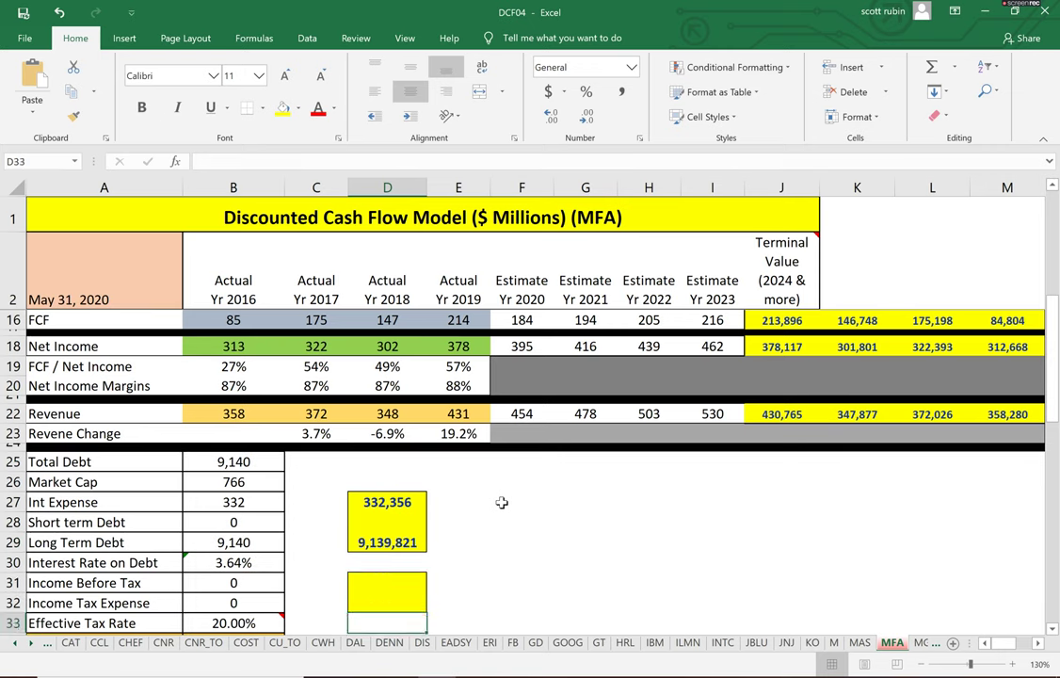
{"action": "key", "text": "Down"}
{"action": "key", "text": "Down"}
{"action": "key", "text": "Down"}
{"action": "key", "text": "Down"}
{"action": "key", "text": "Left"}
{"action": "key", "text": "Left"}
{"action": "key", "text": "Up"}
{"action": "key", "text": "Up"}
{"action": "key", "text": "Up"}
{"action": "key", "text": "super+Tab"}
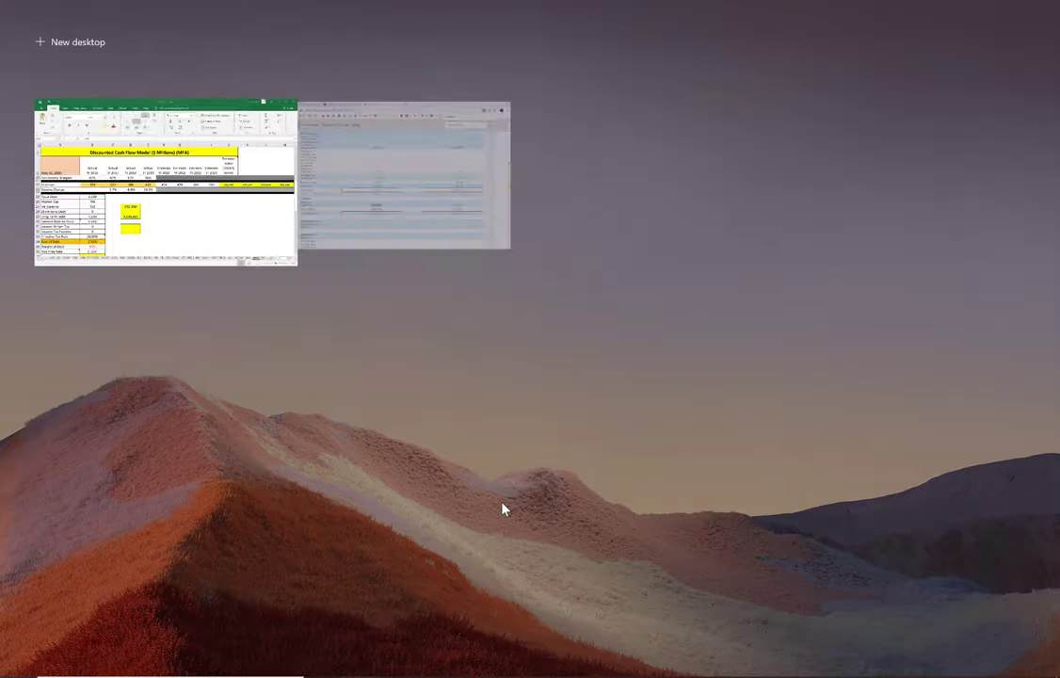
{"action": "key", "text": "alt+Tab"}
{"action": "key", "text": "alt+Tab"}
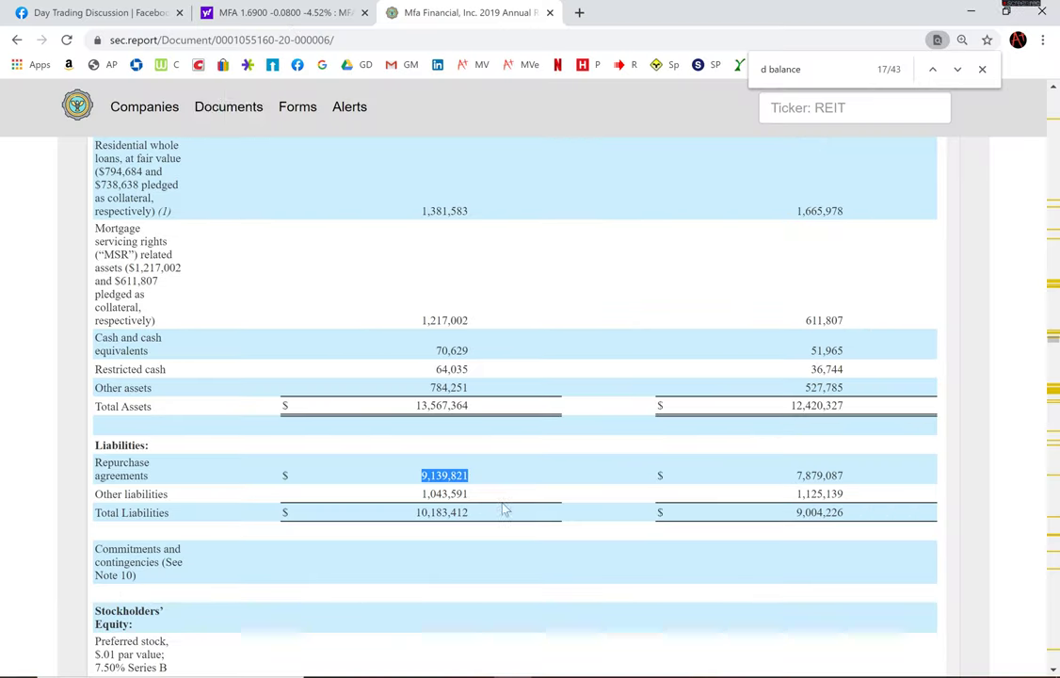
{"action": "left_click", "coordinate": [277, 8]}
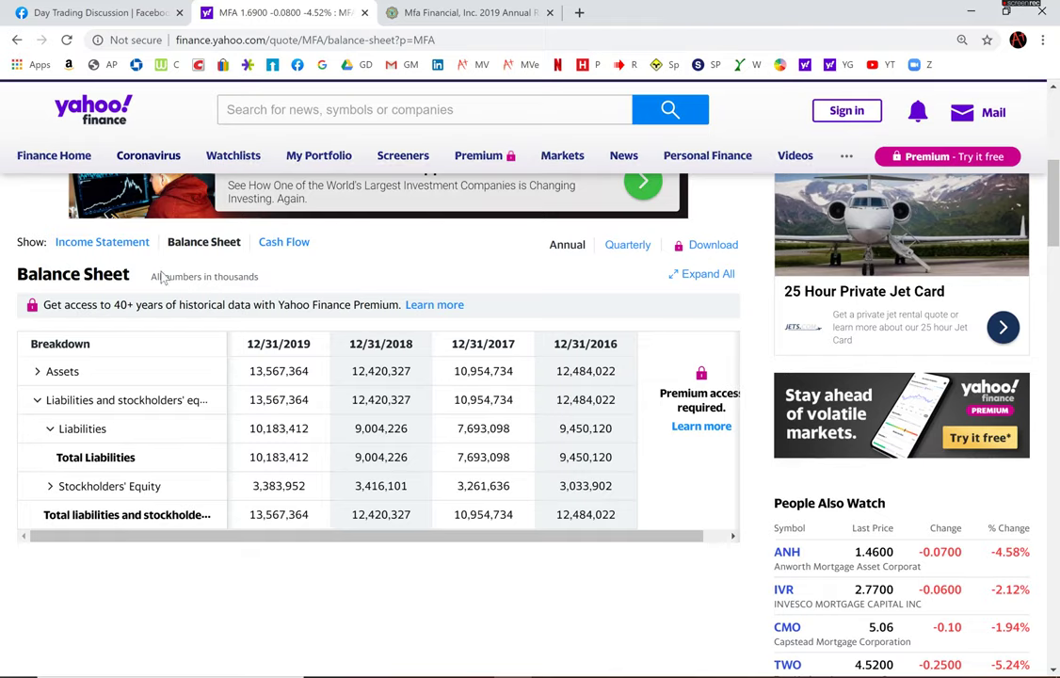
{"action": "left_click", "coordinate": [92, 244]}
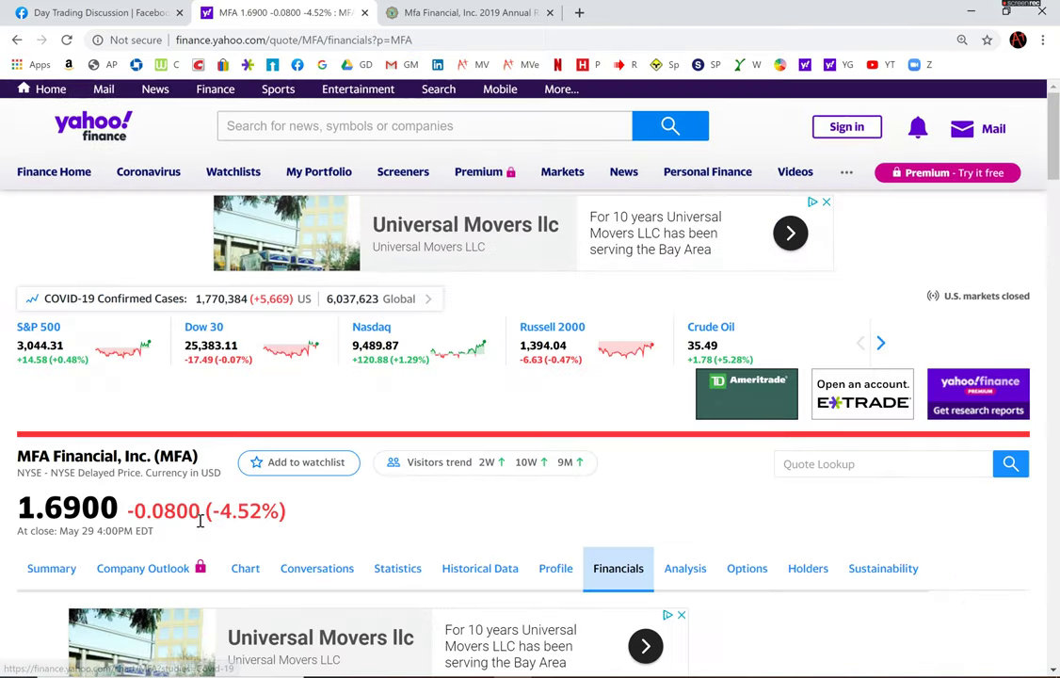
{"action": "scroll", "coordinate": [186, 449], "scroll_direction": "down", "scroll_amount": 5}
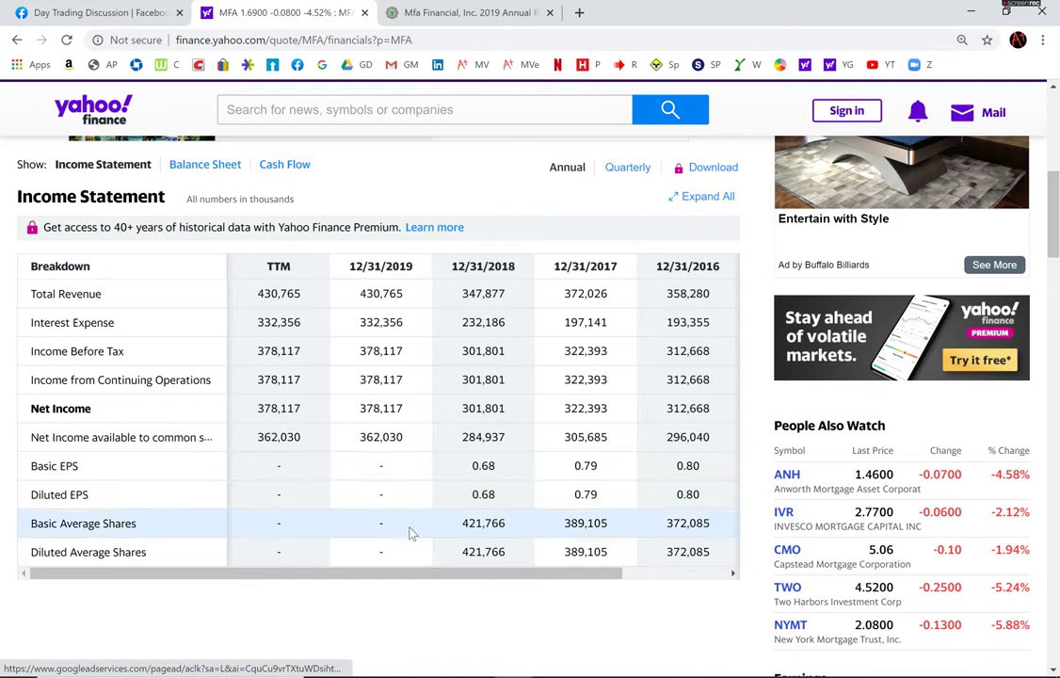
Return to the Excel model and enter 20% in the Cost of Debt cell B34
{"action": "key", "text": "alt+Tab"}
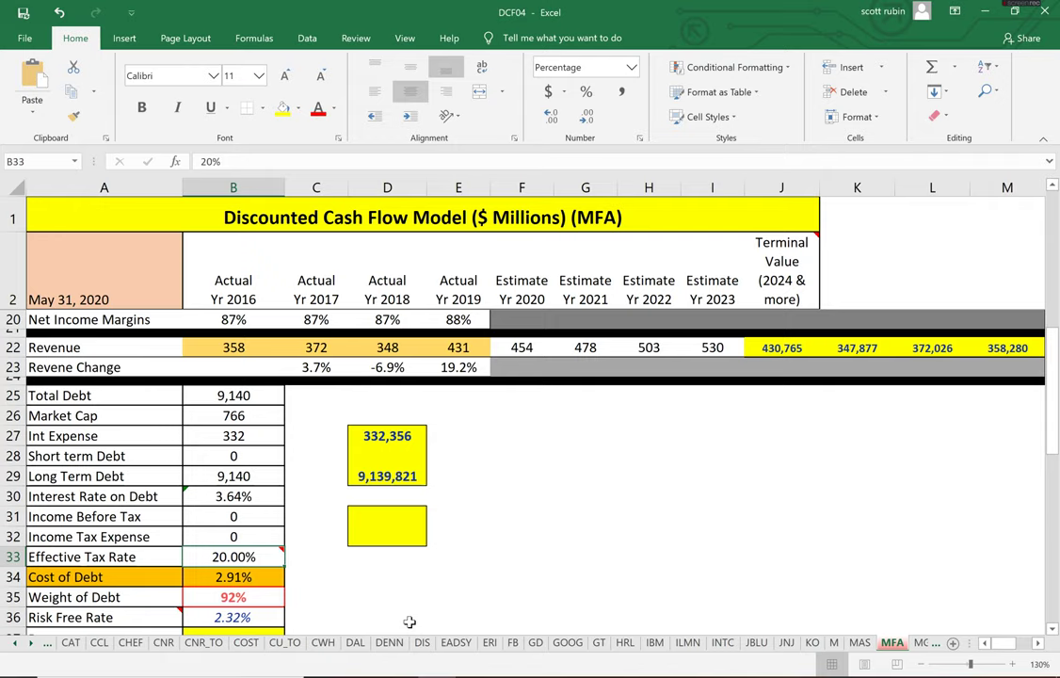
{"action": "key", "text": "Down"}
{"action": "key", "text": "Down"}
{"action": "key", "text": "Down"}
{"action": "key", "text": "Right"}
{"action": "key", "text": "Up"}
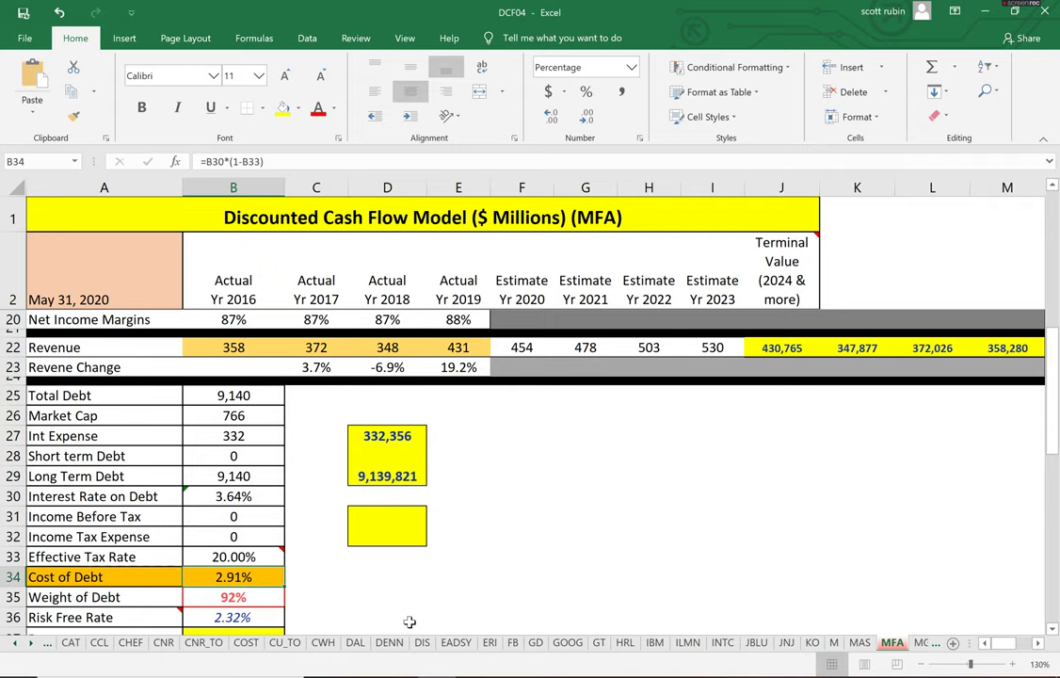
{"action": "type", "text": "20"}
{"action": "key", "text": "Return"}
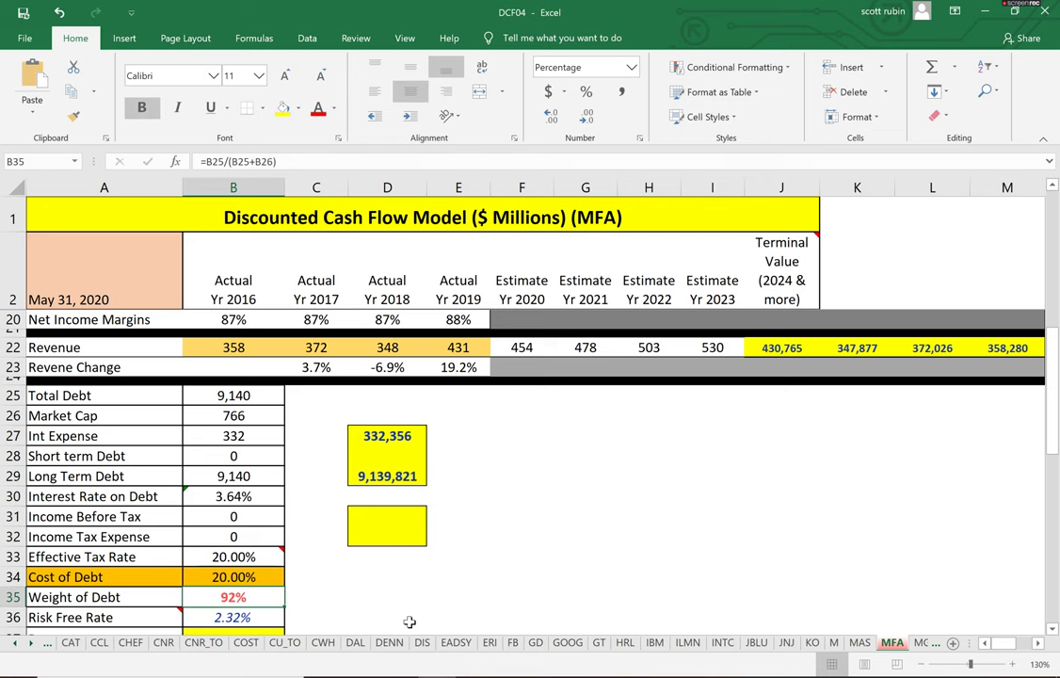
Review the cost of capital rows below Cost of Debt, from Weight of Debt down to WACC
{"action": "key", "text": "Up"}
{"action": "key", "text": "Down"}
{"action": "key", "text": "Down"}
{"action": "key", "text": "Down"}
{"action": "key", "text": "Down"}
{"action": "key", "text": "Down"}
{"action": "key", "text": "Down"}
{"action": "key", "text": "Down"}
{"action": "key", "text": "Down"}
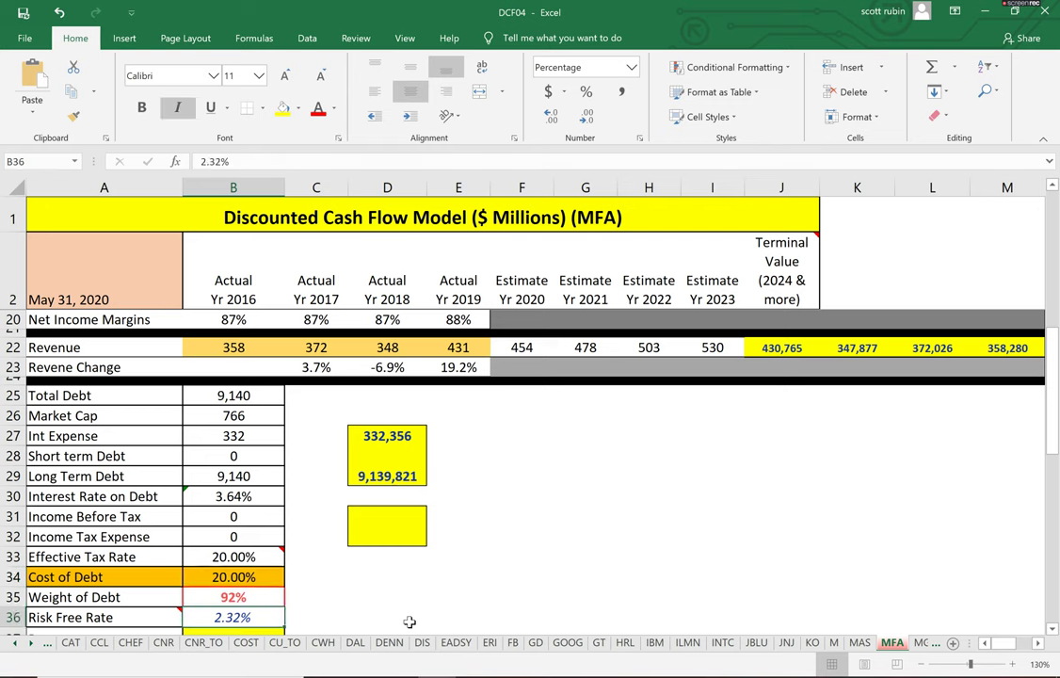
{"action": "key", "text": "Up"}
{"action": "key", "text": "Up"}
{"action": "key", "text": "Up"}
{"action": "key", "text": "Up"}
{"action": "key", "text": "Up"}
{"action": "key", "text": "Up"}
{"action": "key", "text": "Up"}
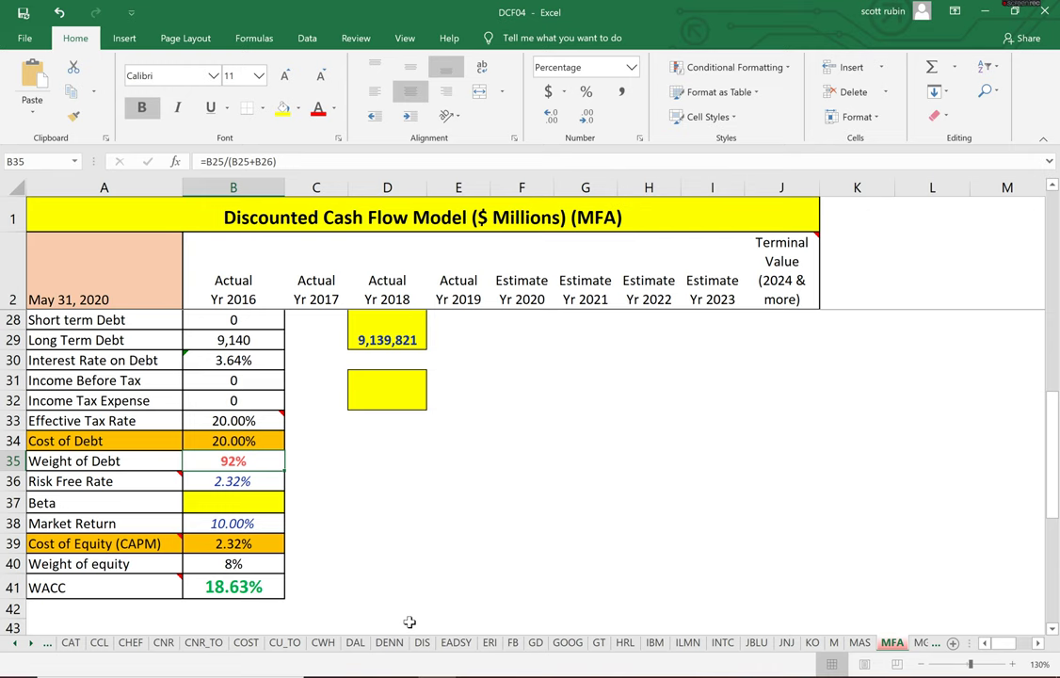
Look up MFA's 5Y monthly beta on its Yahoo Finance summary page and enter 1.52 in Beta cell B37
{"action": "key", "text": "Down"}
{"action": "key", "text": "Down"}
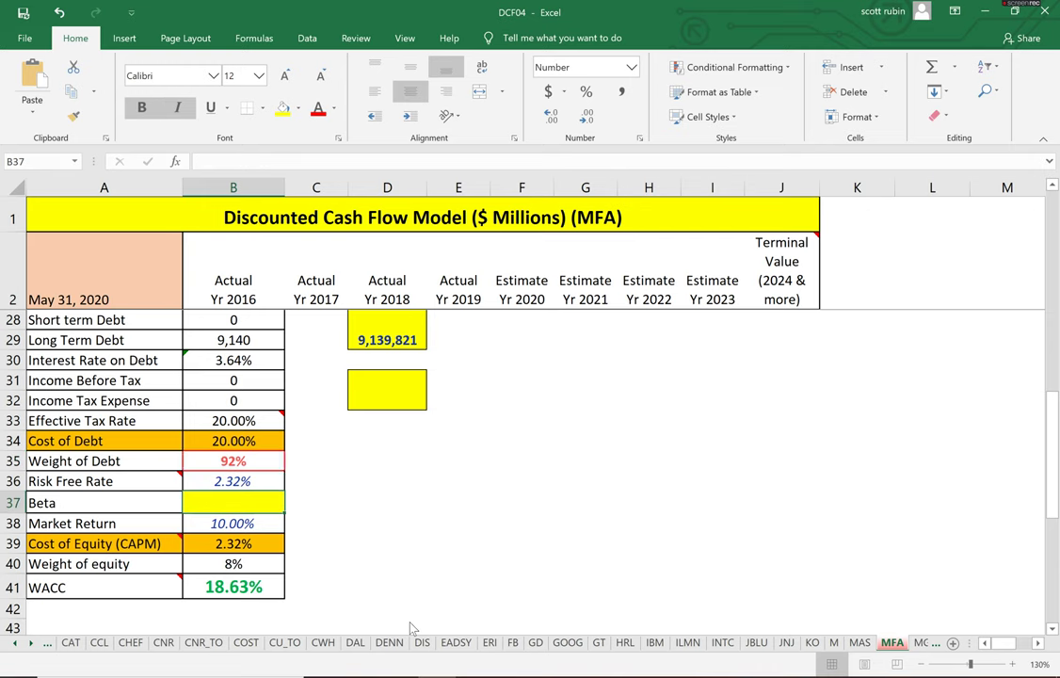
{"action": "key", "text": "alt+Tab"}
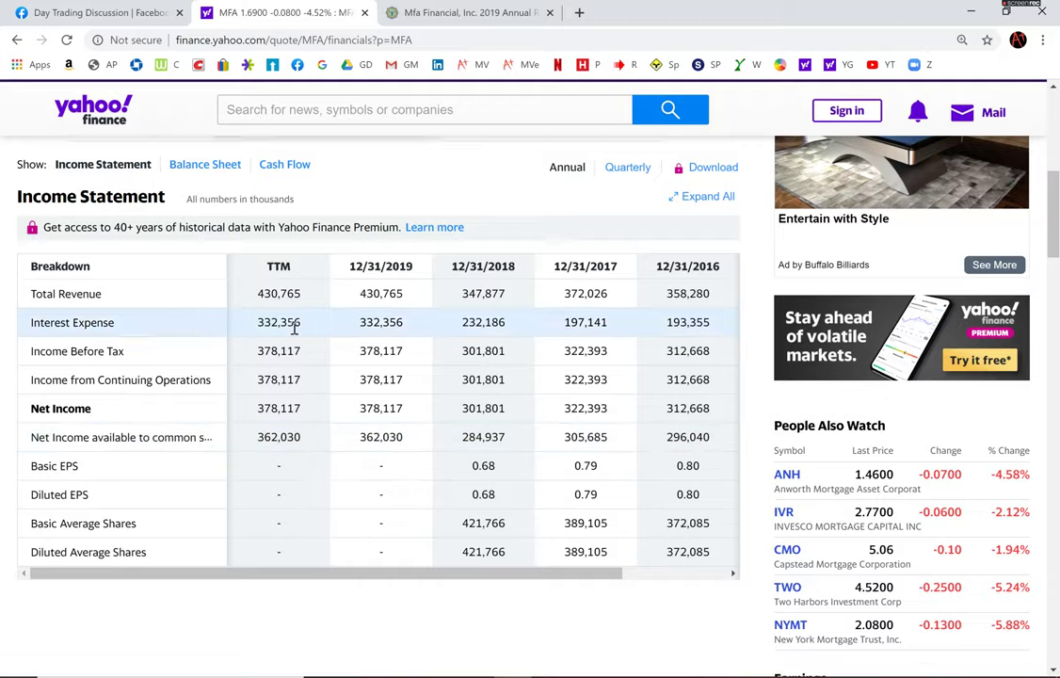
{"action": "scroll", "coordinate": [198, 380], "scroll_direction": "up", "scroll_amount": 3}
{"action": "left_click", "coordinate": [64, 262]}
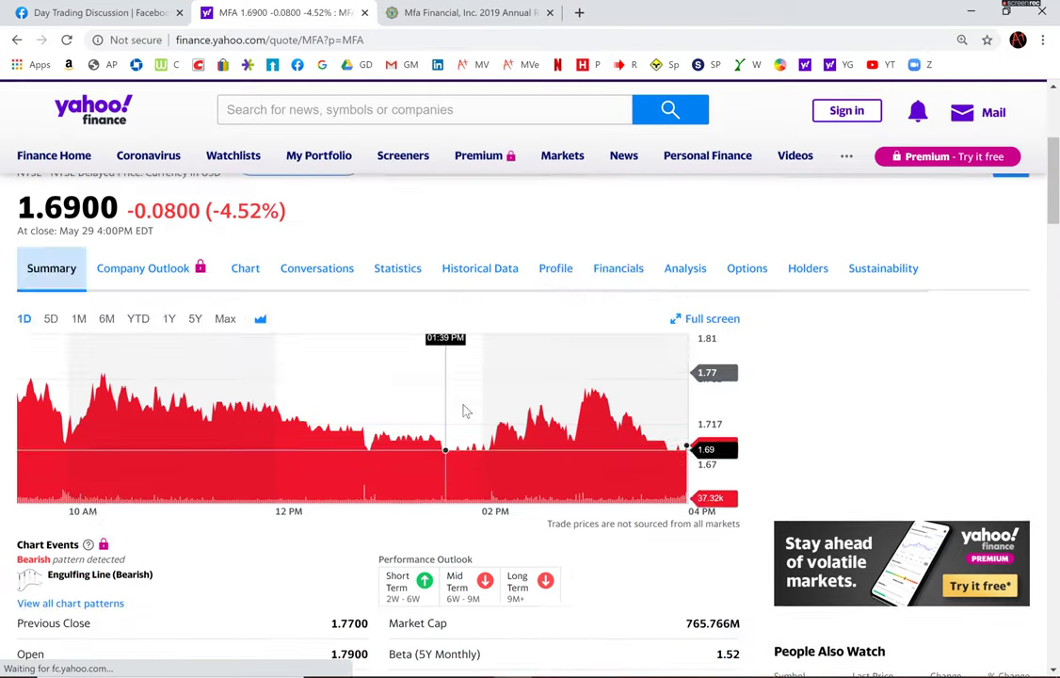
{"action": "scroll", "coordinate": [612, 524], "scroll_direction": "down", "scroll_amount": 3}
{"action": "key", "text": "alt+Tab"}
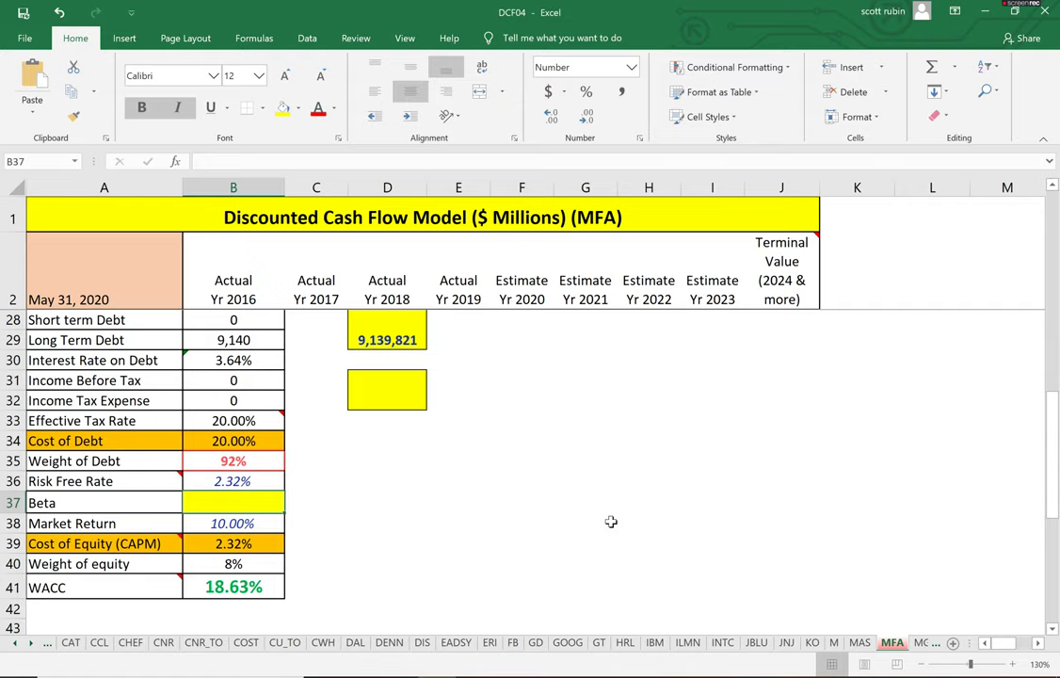
{"action": "key", "text": "Right"}
{"action": "type", "text": "1.52"}
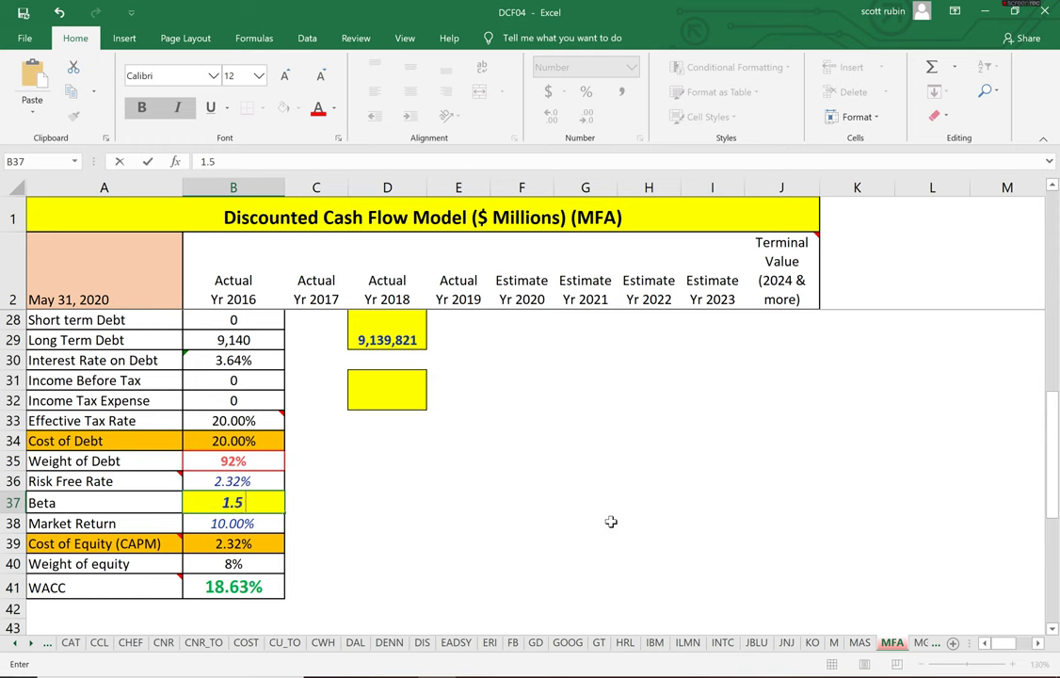
{"action": "key", "text": "Return"}
{"action": "key", "text": "Up"}
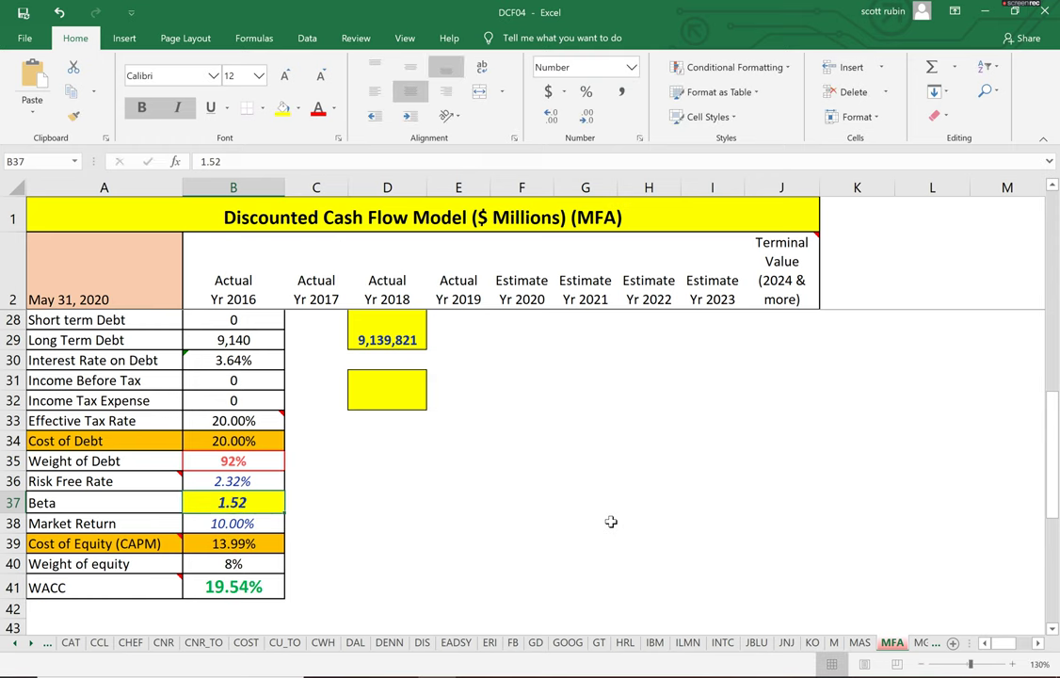
Check the contents of the Cost of Equity, Cost of Debt and Effective Tax Rate cells in column B
{"action": "key", "text": "Down"}
{"action": "key", "text": "Down"}
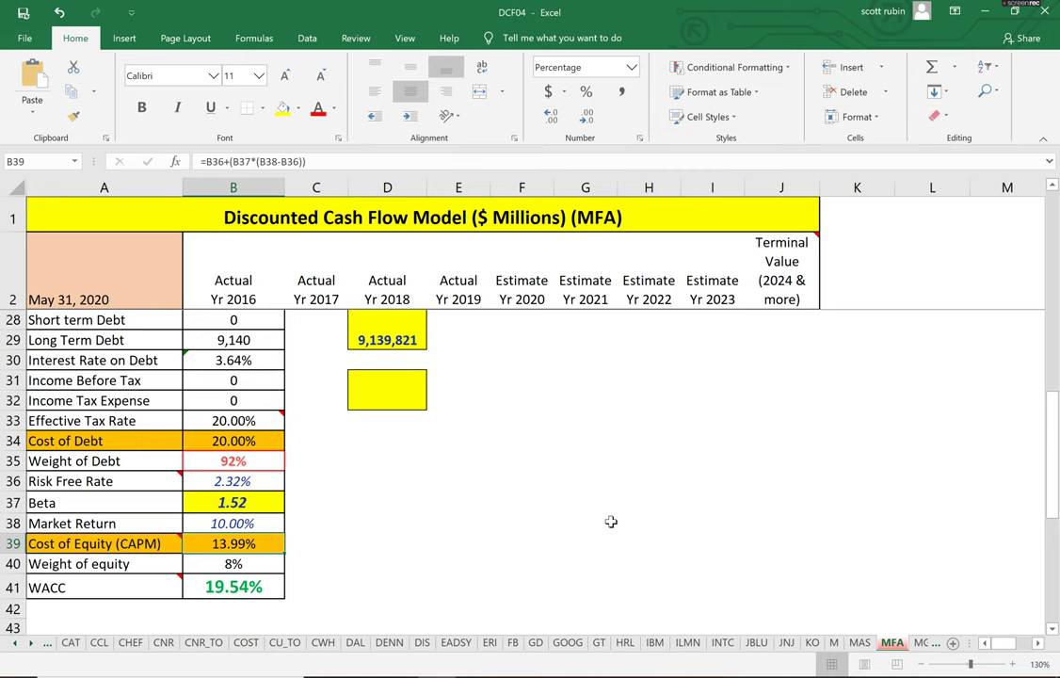
{"action": "key", "text": "Left"}
{"action": "key", "text": "Right"}
{"action": "key", "text": "Up"}
{"action": "key", "text": "Up"}
{"action": "key", "text": "Up"}
{"action": "key", "text": "Up"}
{"action": "key", "text": "Up"}
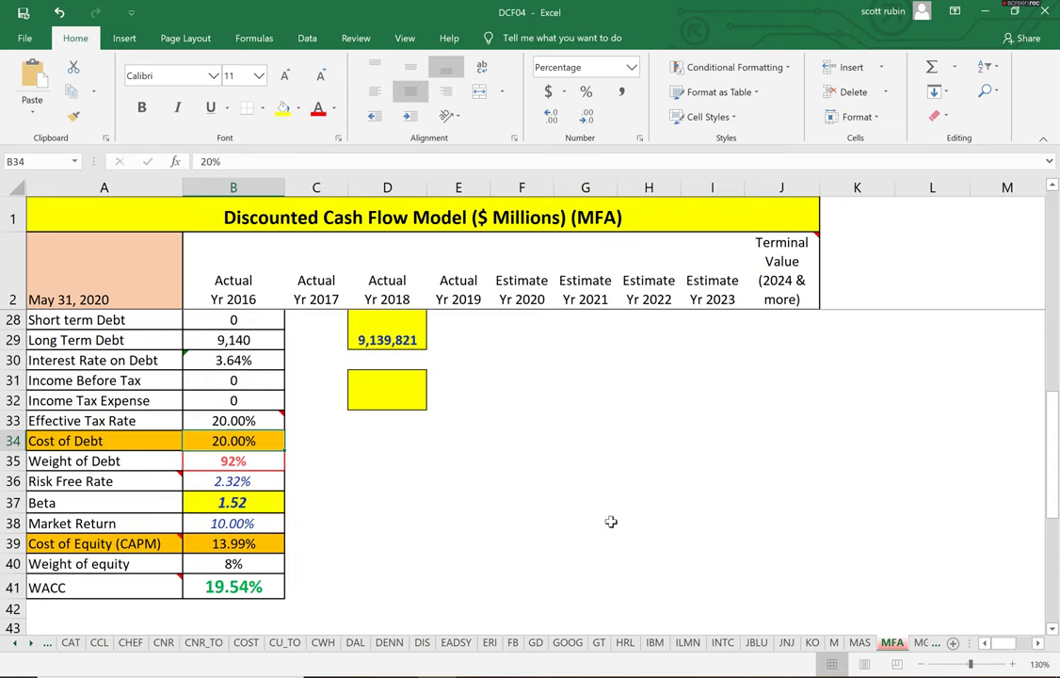
{"action": "key", "text": "Up"}
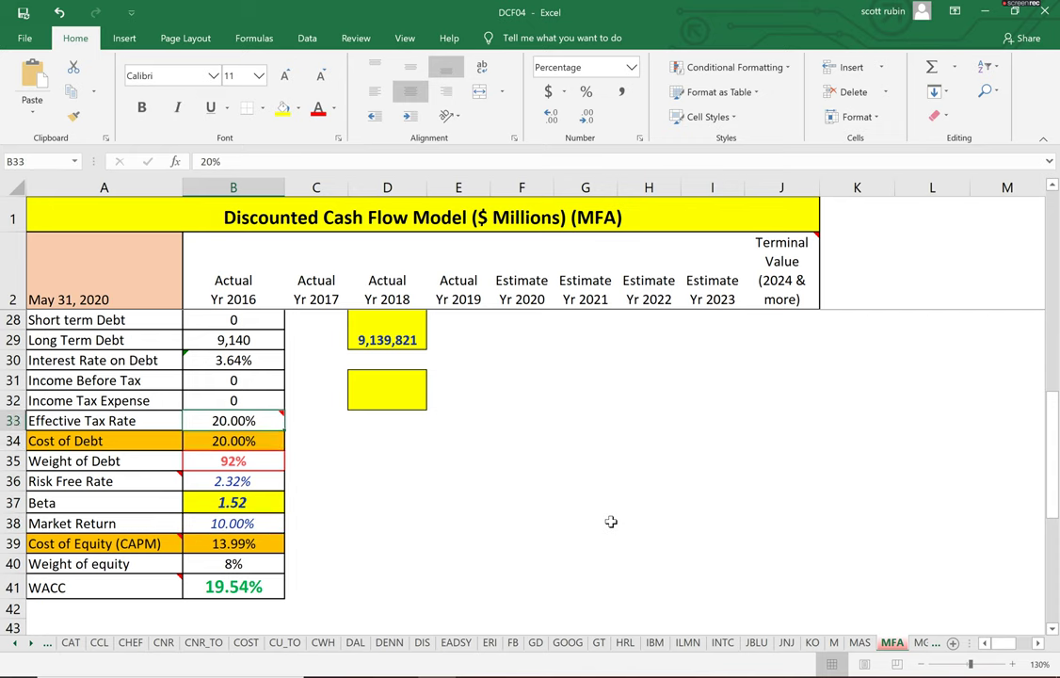
{"action": "key", "text": "Down"}
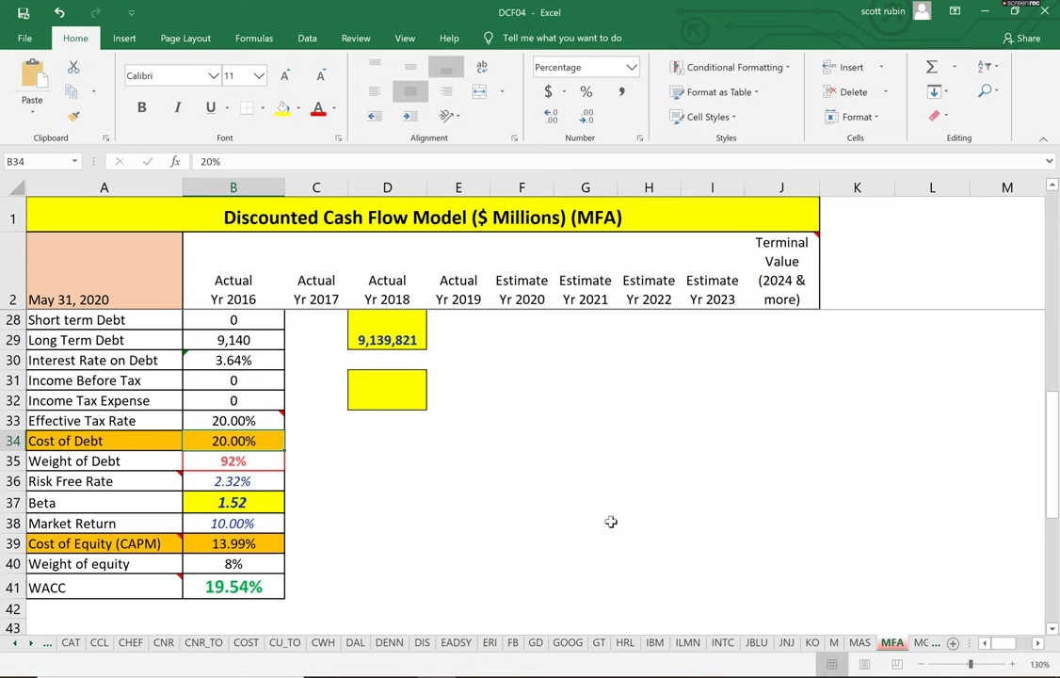
Restore the Cost of Debt formula in cell B34 as =B30*(1-B33)
{"action": "key", "text": "ctrl+z"}
{"action": "key", "text": "ctrl+y"}
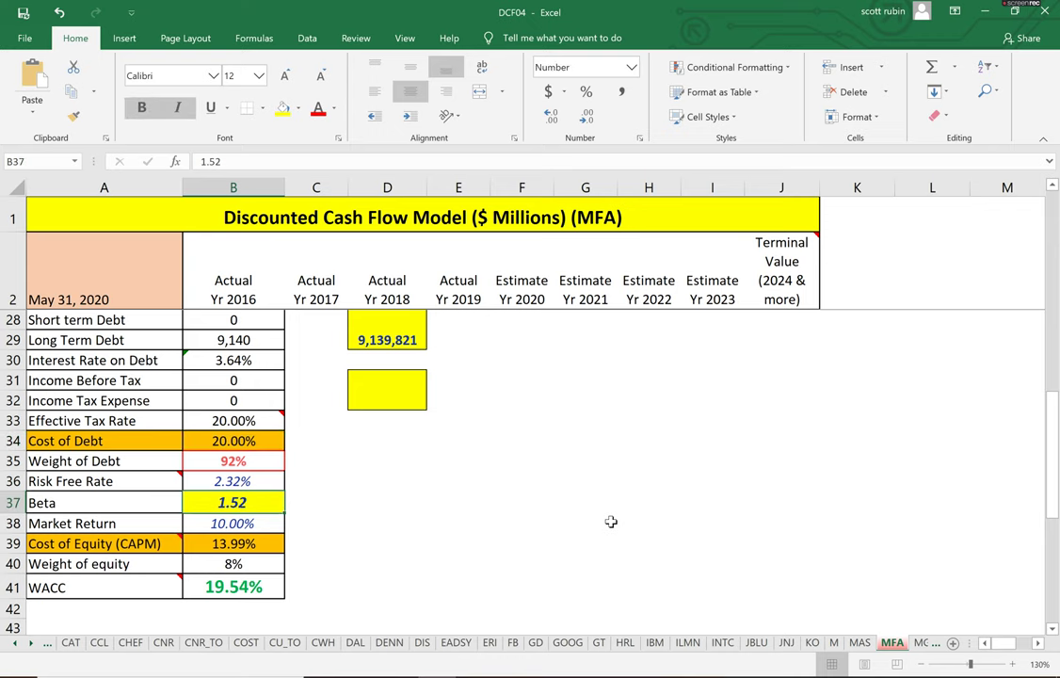
{"action": "left_click", "coordinate": [242, 441]}
{"action": "type", "text": "="}
{"action": "key", "text": "Up"}
{"action": "key", "text": "Up"}
{"action": "key", "text": "Up"}
{"action": "key", "text": "Up"}
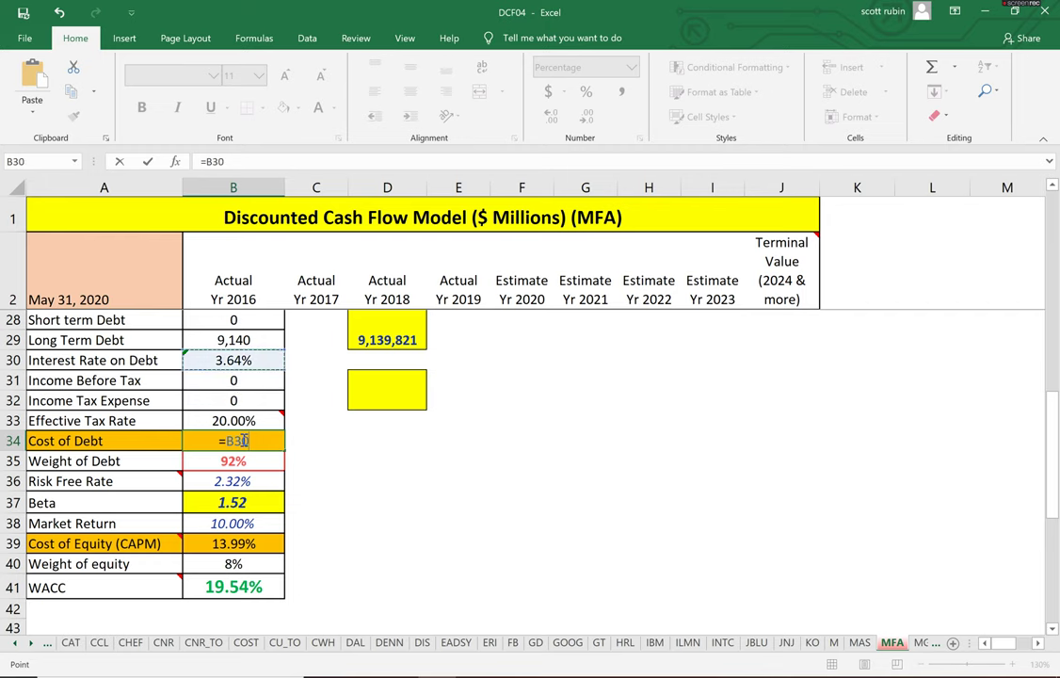
{"action": "type", "text": "*"}
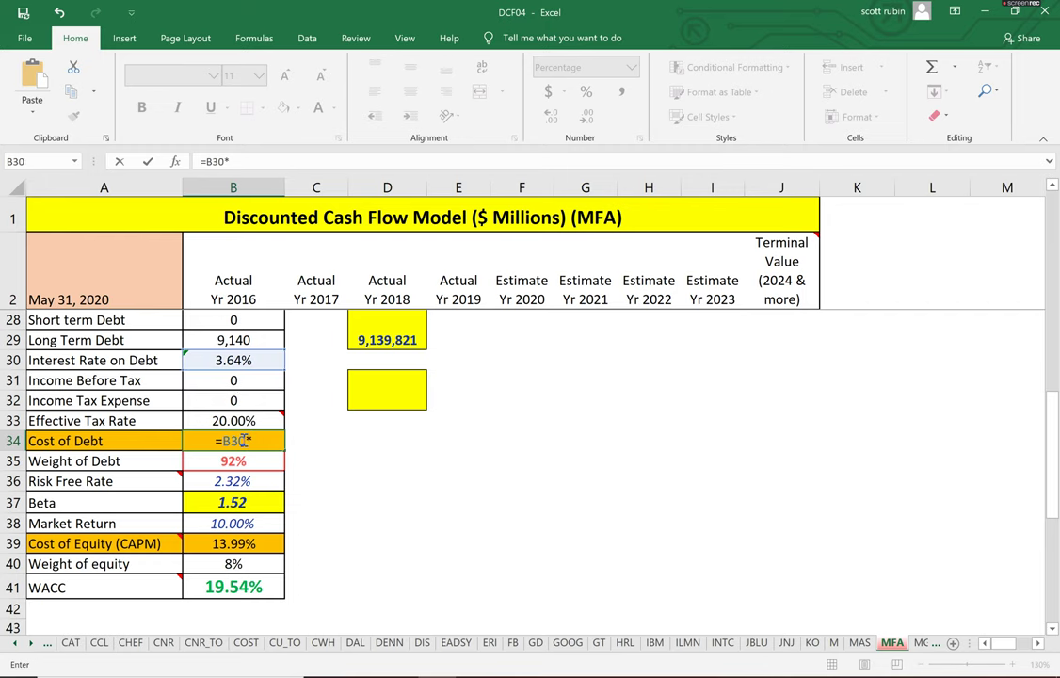
{"action": "type", "text": "(1-"}
{"action": "key", "text": "Up"}
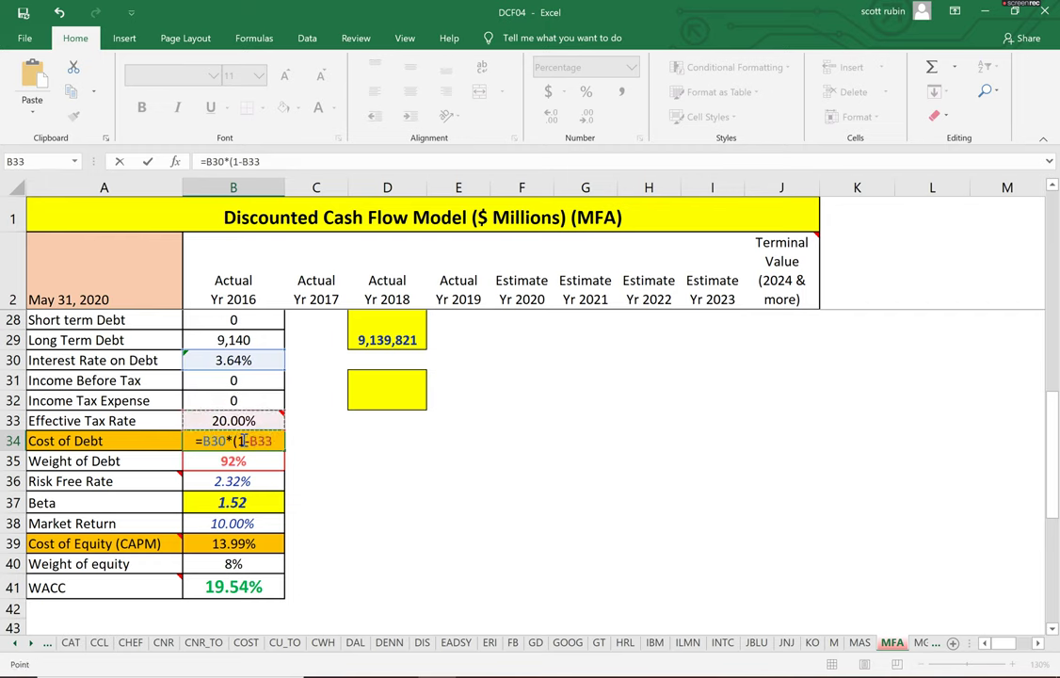
{"action": "key", "text": "Return"}
{"action": "left_click", "coordinate": [243, 440]}
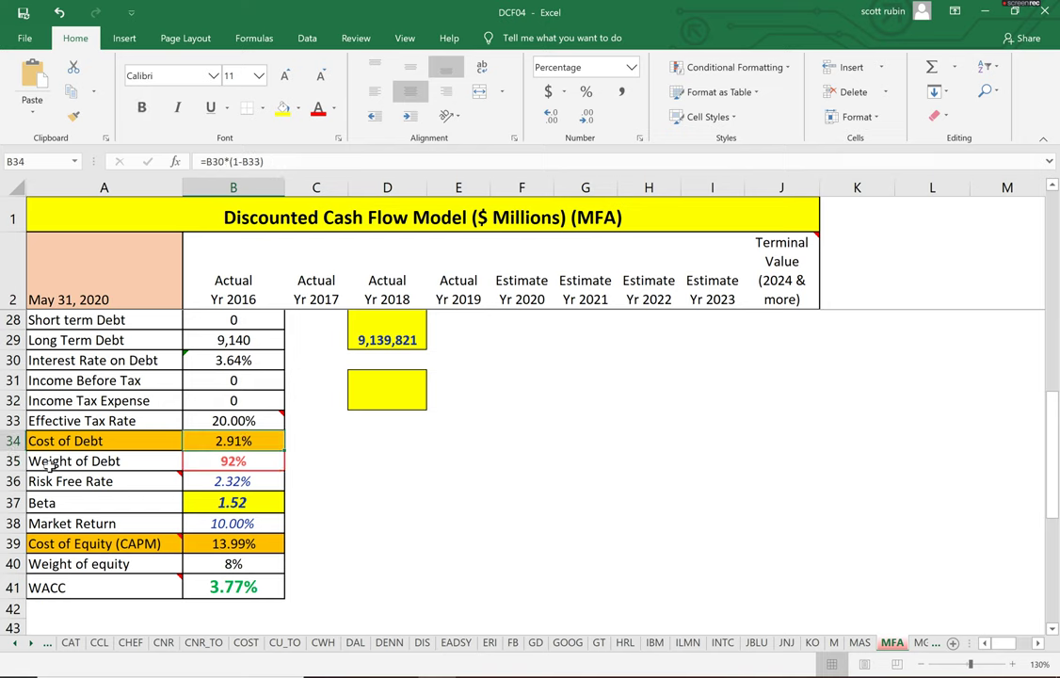
Examine the formulas behind WACC, Cost of Equity (CAPM) and Cost of Debt in column B
{"action": "left_click", "coordinate": [221, 588]}
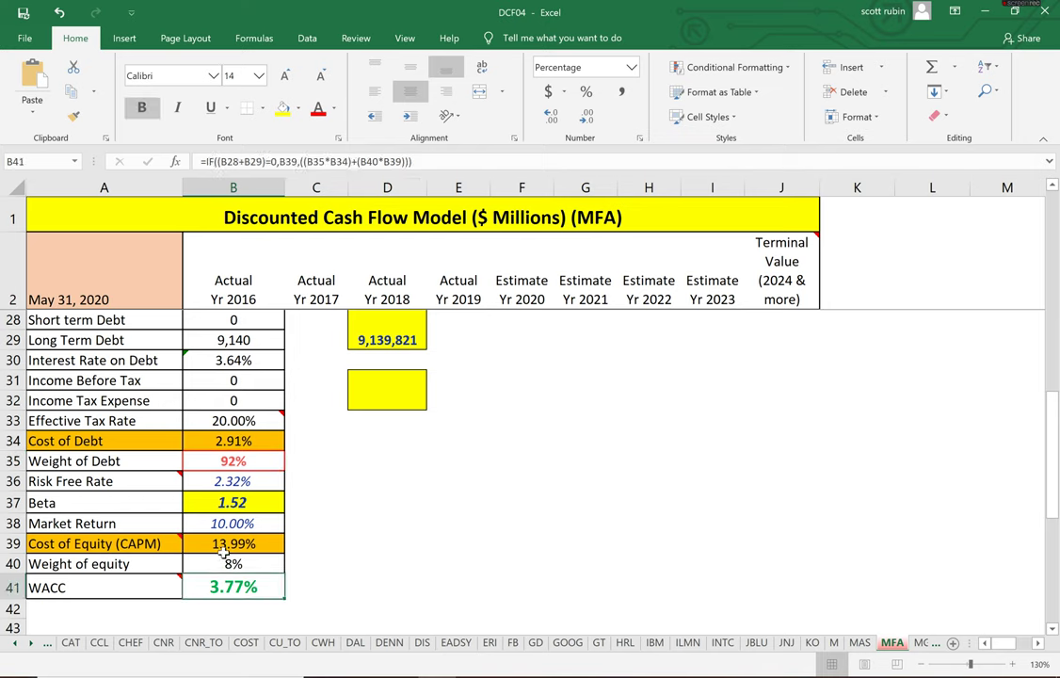
{"action": "left_click", "coordinate": [231, 545]}
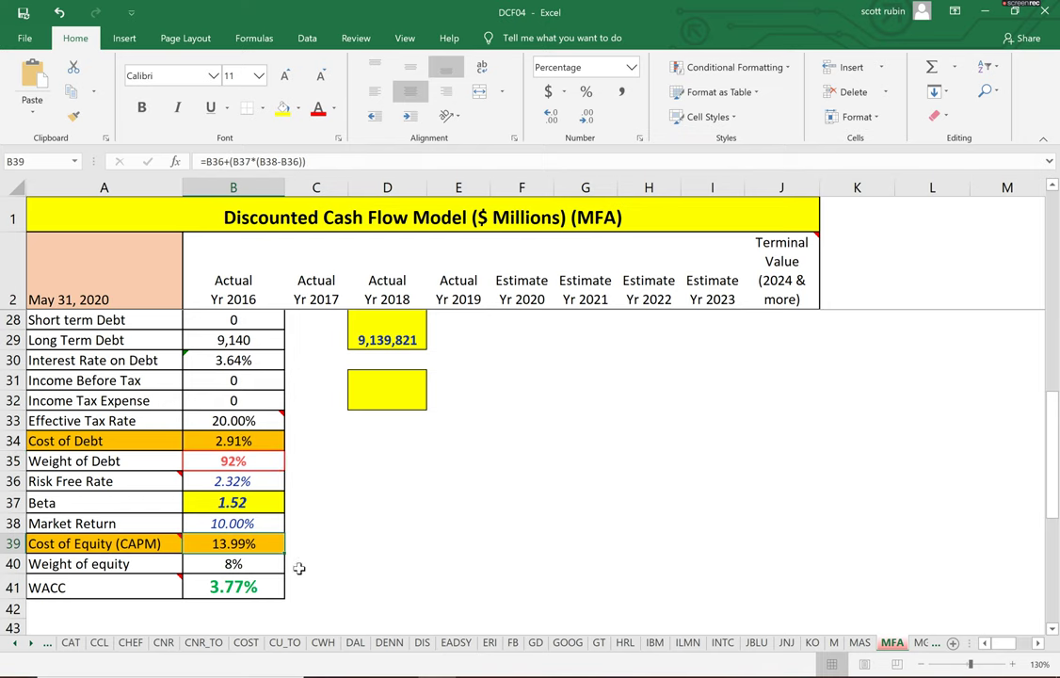
{"action": "left_click", "coordinate": [245, 588]}
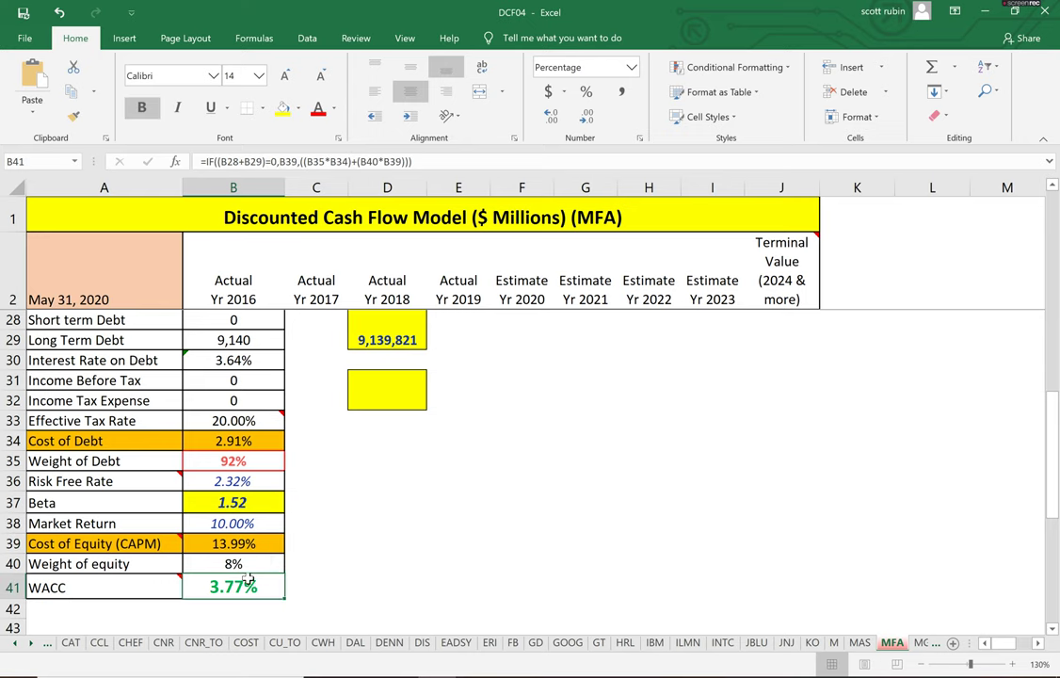
{"action": "left_click", "coordinate": [218, 441]}
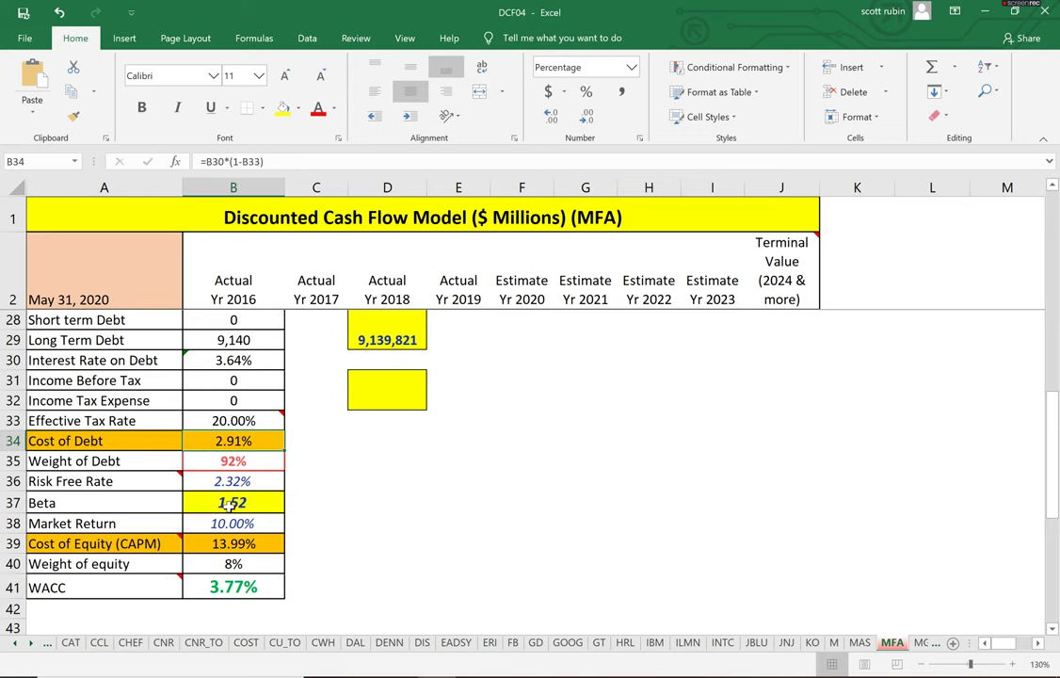
Review the WACC row and the Free Cash Flow formulas for estimate years 2020 to 2023 and the terminal value in row 3
{"action": "left_click_drag", "start_coordinate": [95, 589], "coordinate": [198, 591]}
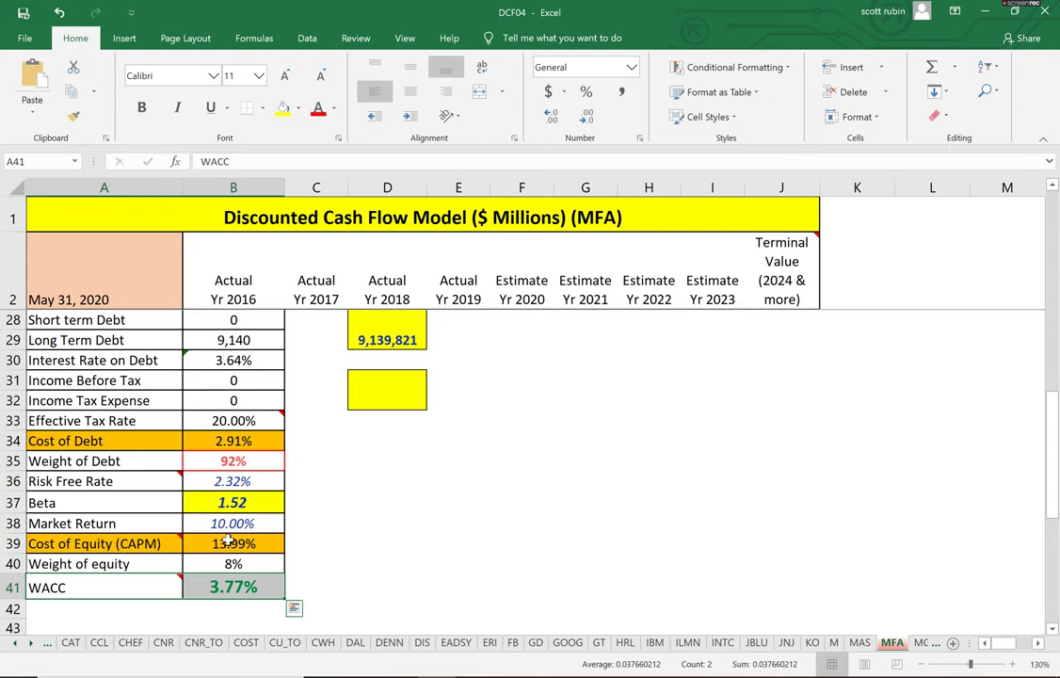
{"action": "scroll", "coordinate": [226, 532], "scroll_direction": "up", "scroll_amount": 8}
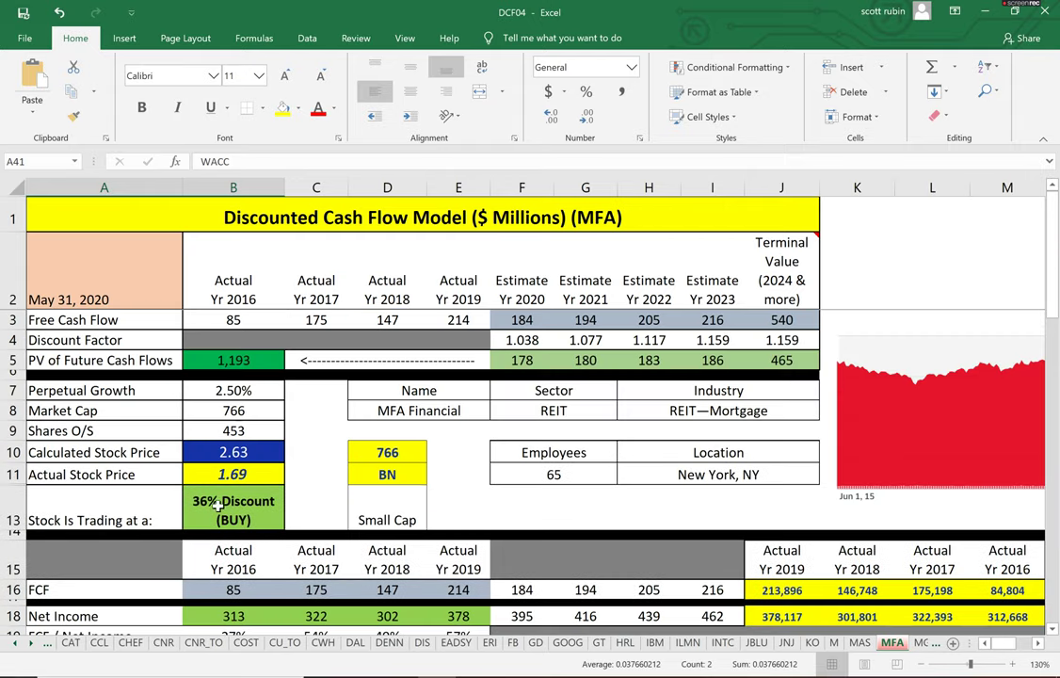
{"action": "left_click", "coordinate": [527, 320]}
{"action": "left_click", "coordinate": [582, 320]}
{"action": "left_click", "coordinate": [644, 320]}
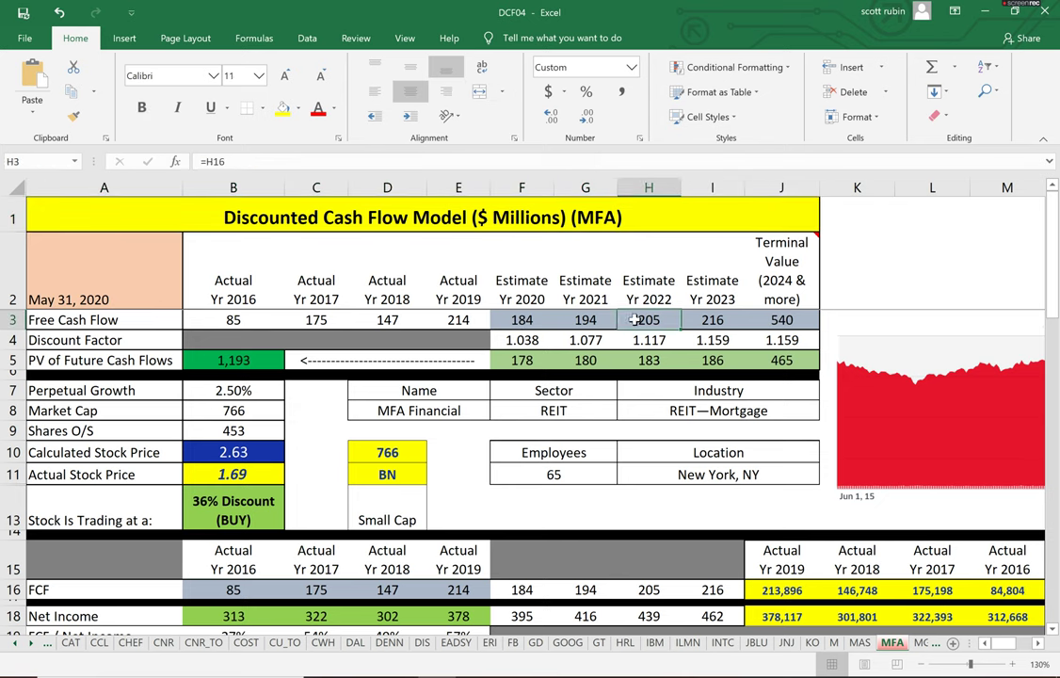
{"action": "left_click", "coordinate": [694, 321]}
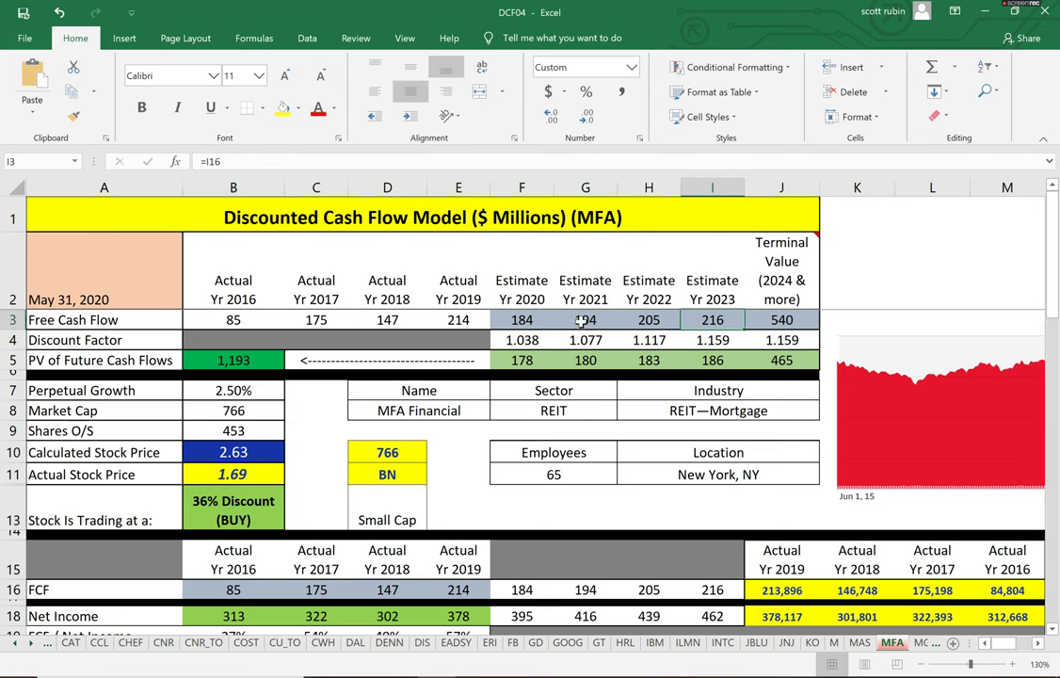
{"action": "left_click", "coordinate": [766, 318]}
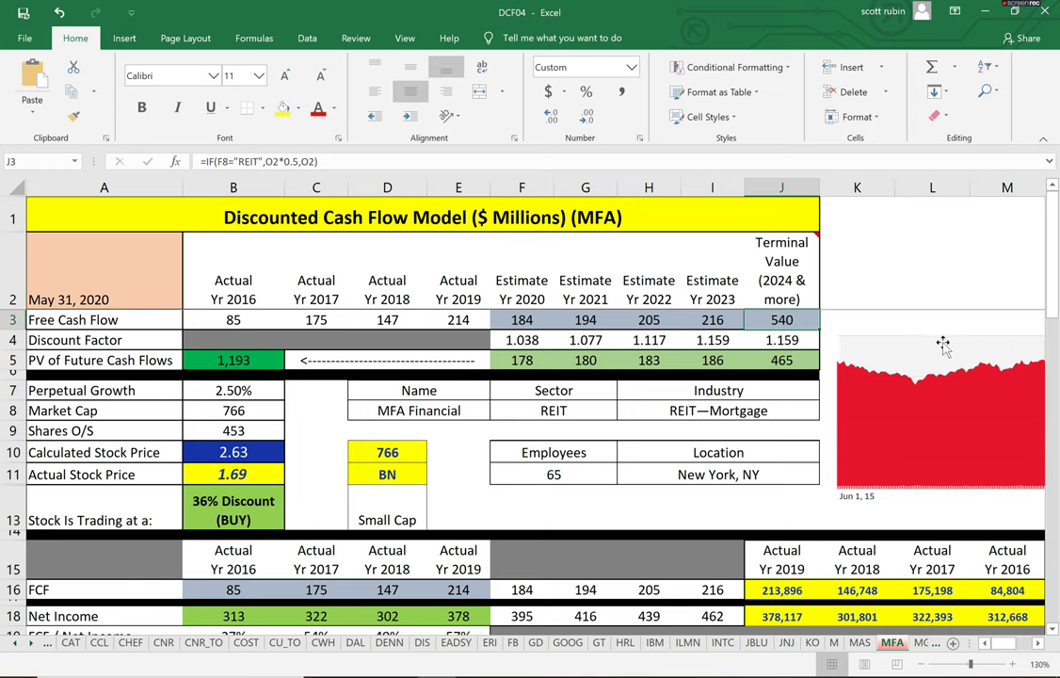
Examine how the PV of Future Cash Flows is calculated across row 5 and summed in cell B5
{"action": "left_click", "coordinate": [781, 360]}
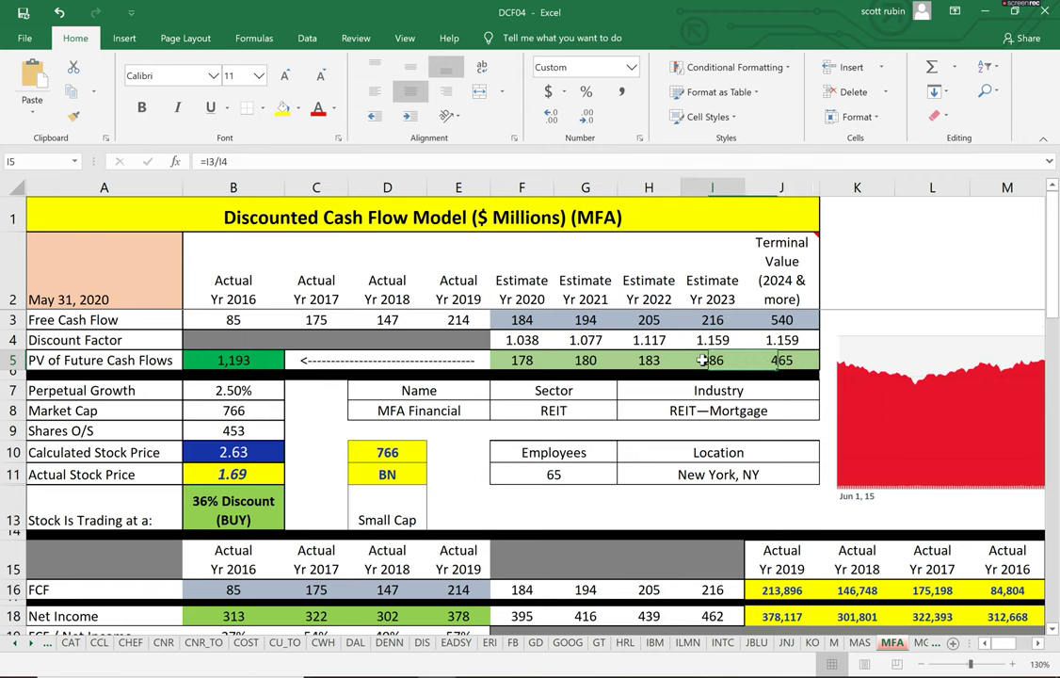
{"action": "key", "text": "Left"}
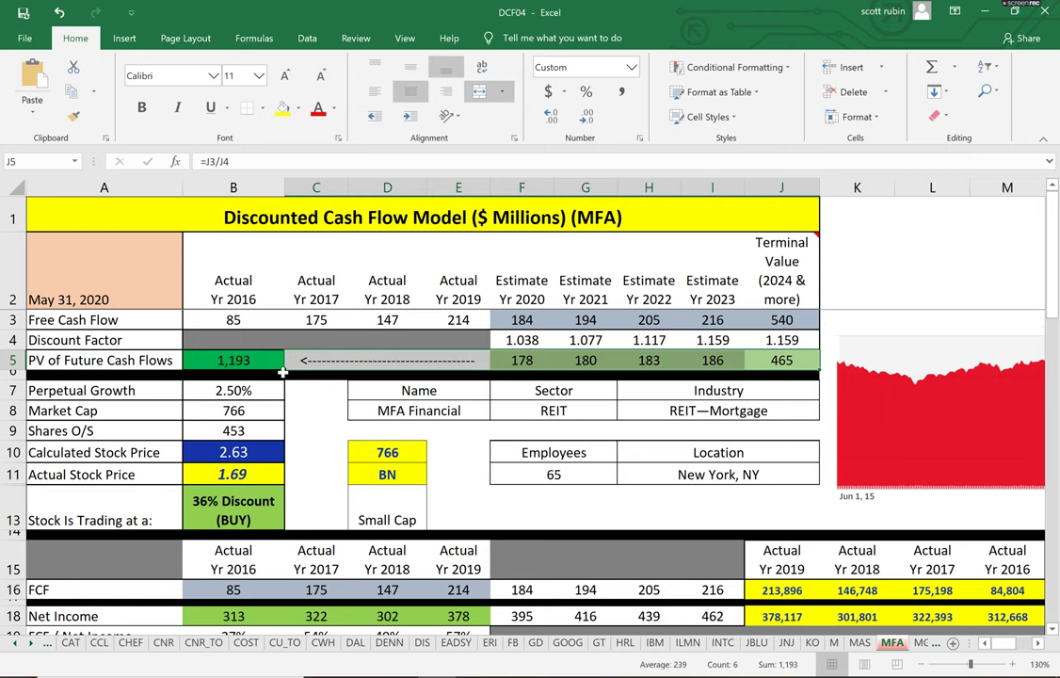
{"action": "left_click", "coordinate": [243, 362]}
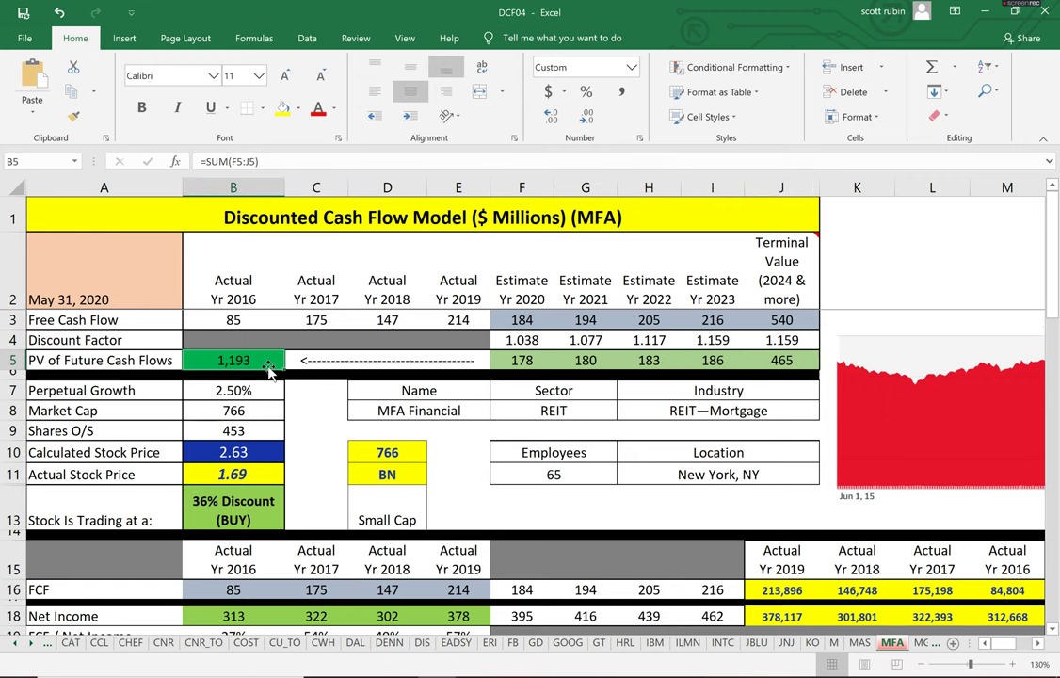
Check the formulas behind Shares O/S, Calculated Stock Price and the "Stock Is Trading at a" verdict in column B
{"action": "left_click", "coordinate": [230, 433]}
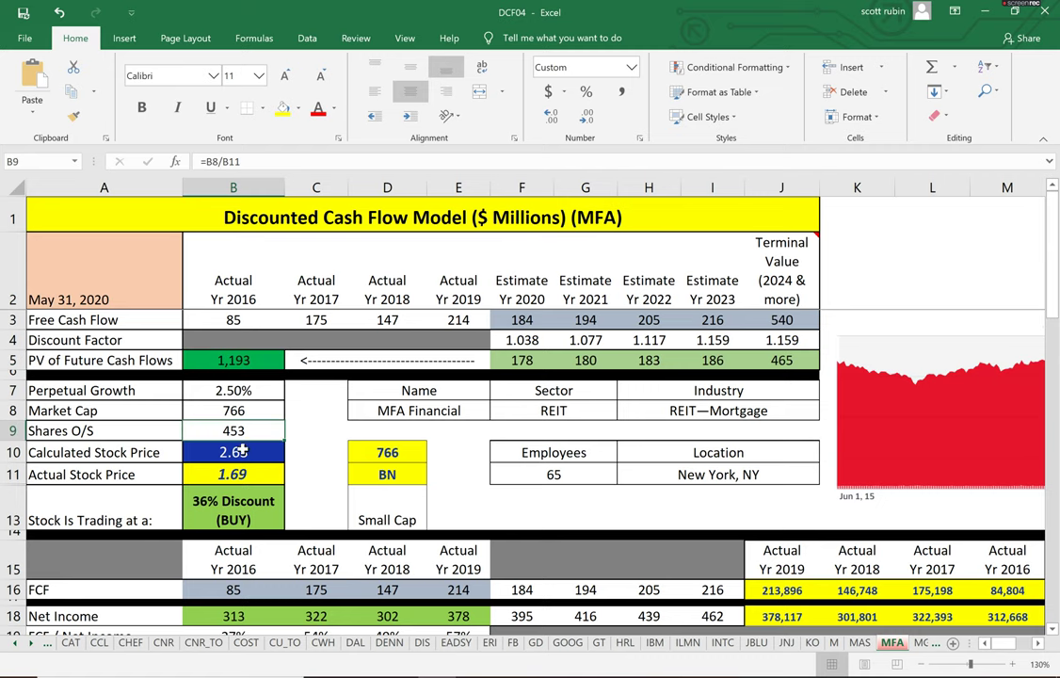
{"action": "left_click", "coordinate": [250, 456]}
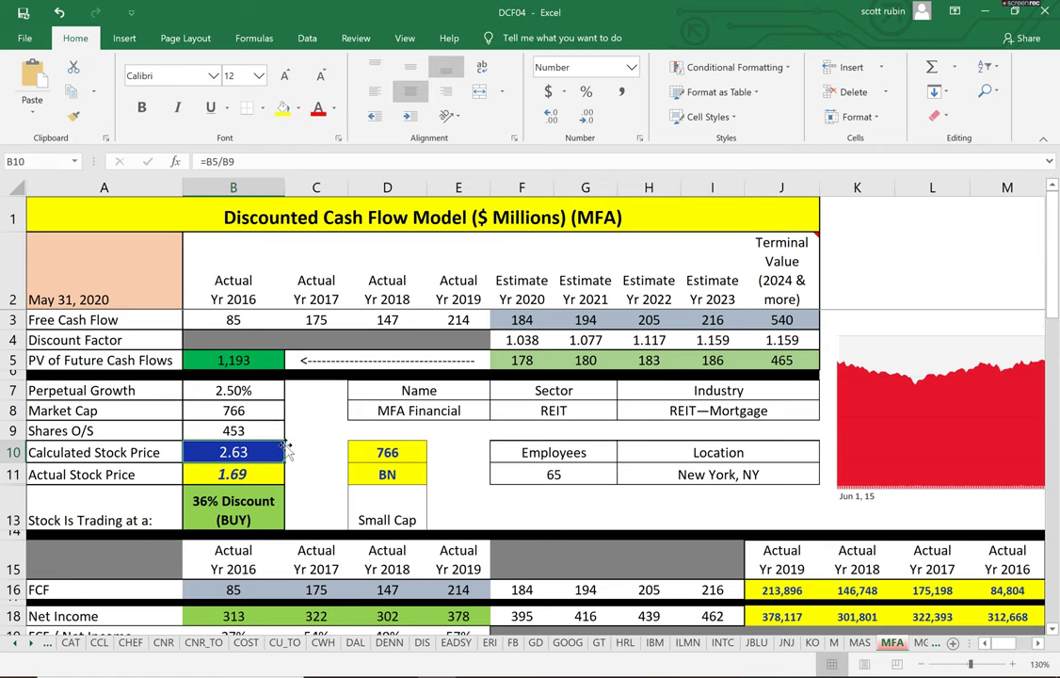
{"action": "left_click", "coordinate": [211, 508]}
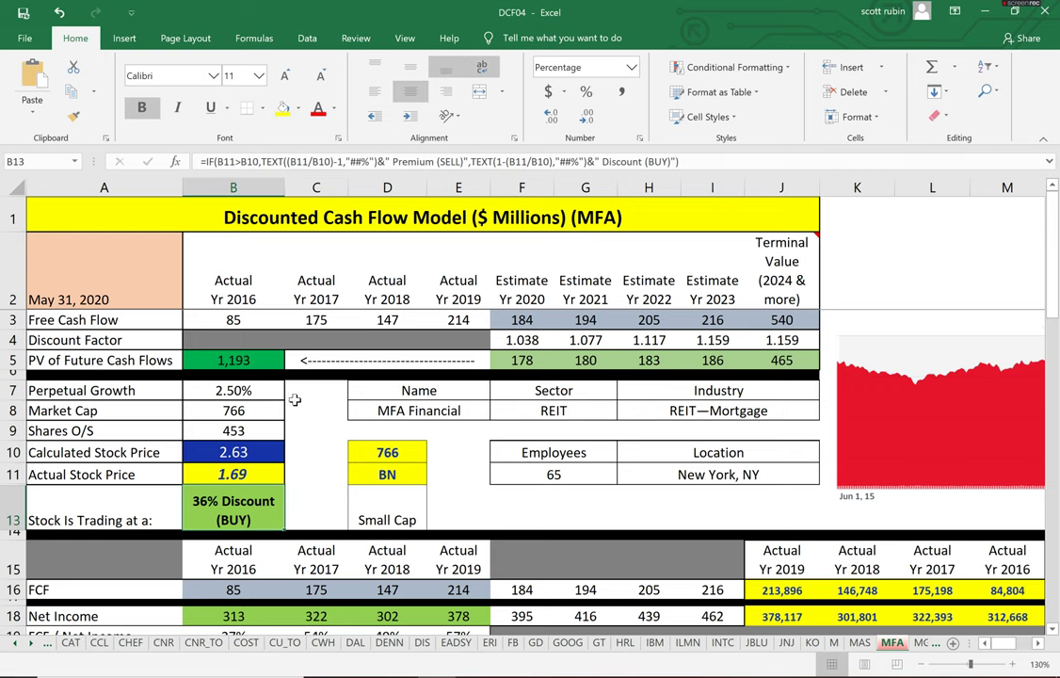
Move the stock price chart picture from beside the model over columns C to J, between rows 4 and 13
{"action": "left_click_drag", "start_coordinate": [882, 432], "coordinate": [430, 440]}
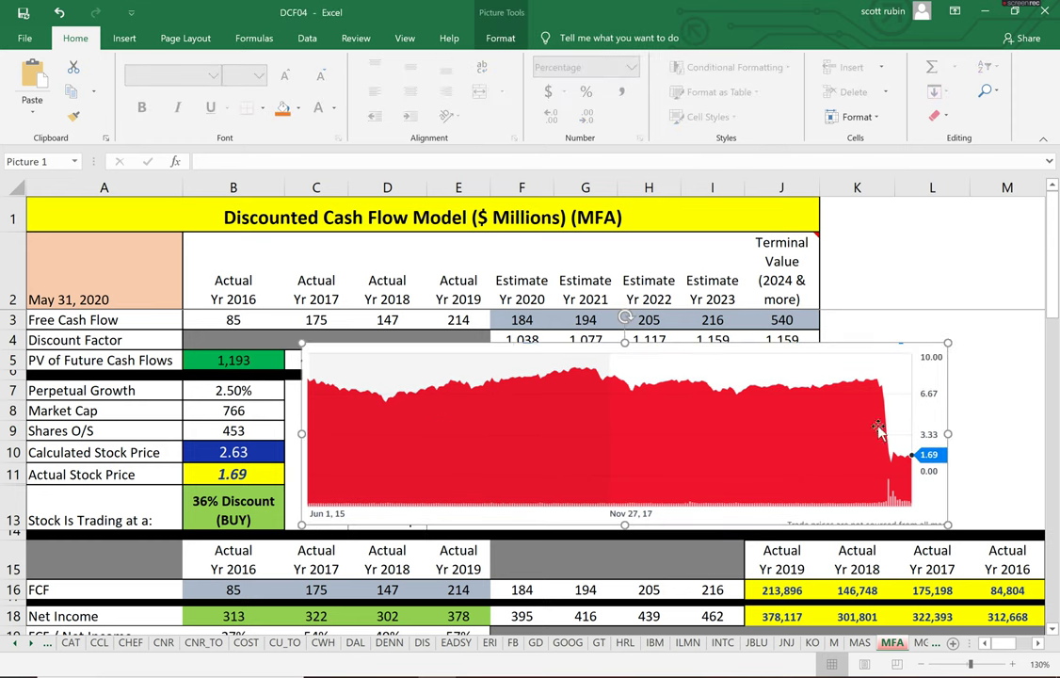